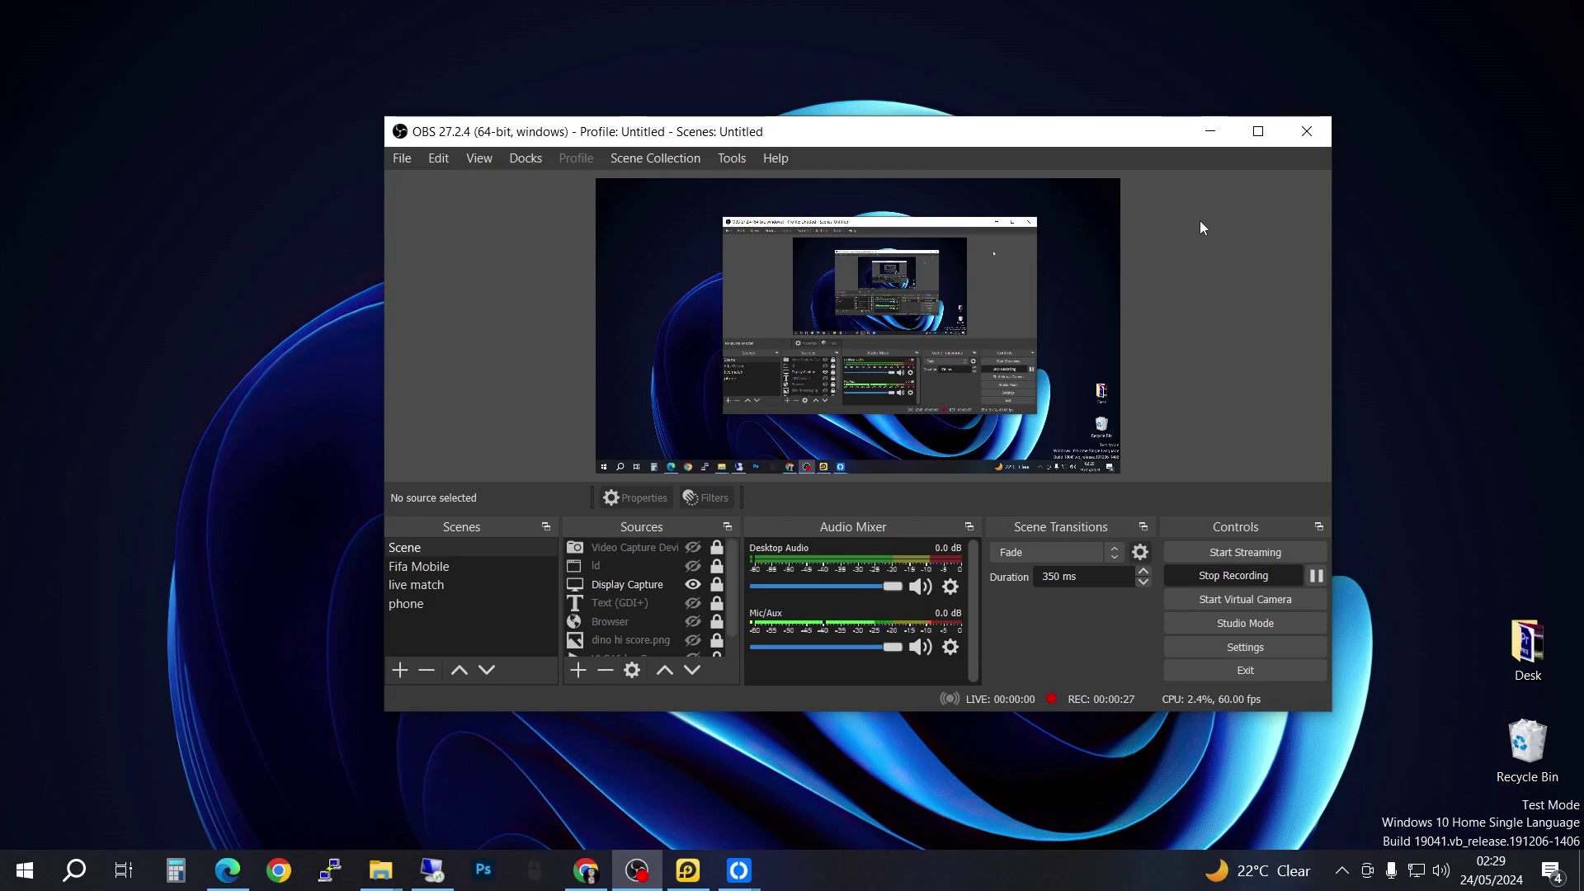
# - Minimize OBS and launch Task Manager from the taskbar's right-click menu
pyautogui.click(1213, 134)
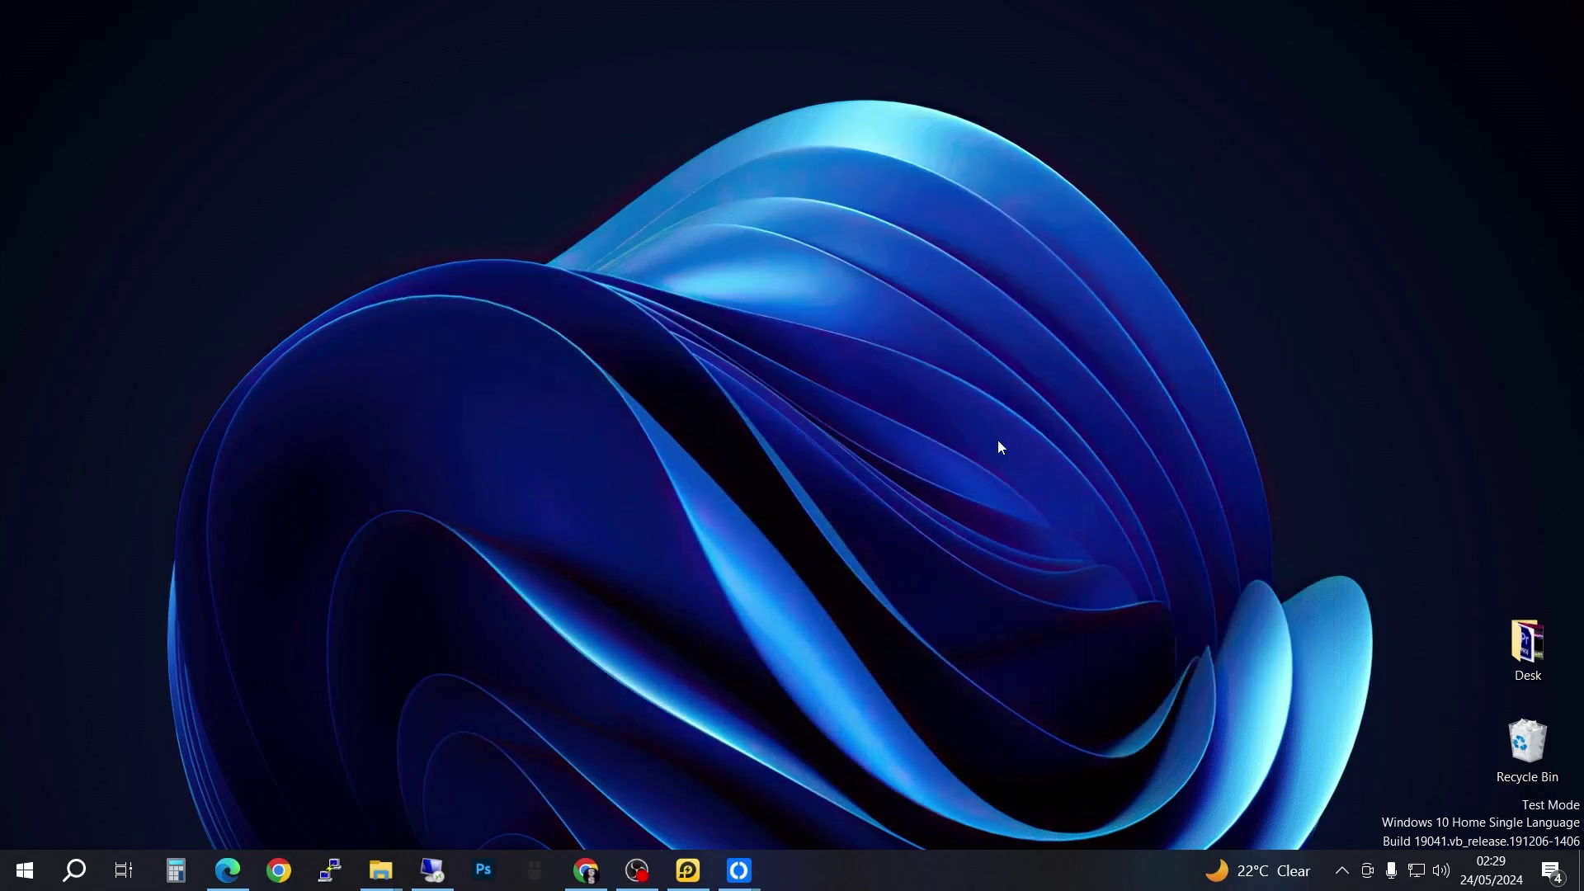
pyautogui.rightClick(1000, 875)
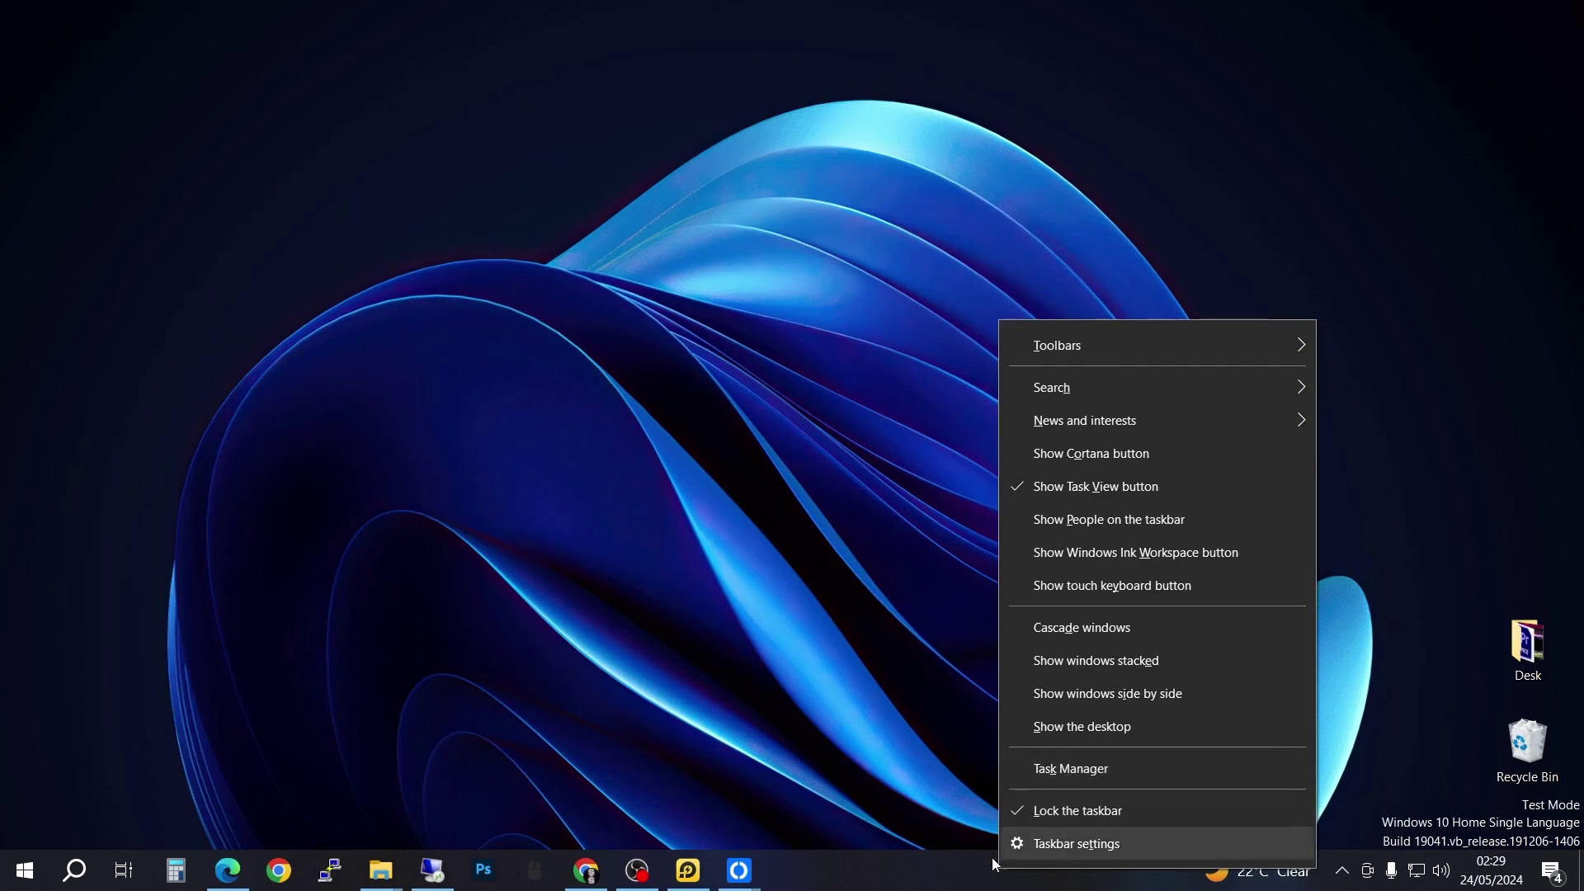
pyautogui.click(950, 873)
pyautogui.rightClick(1003, 884)
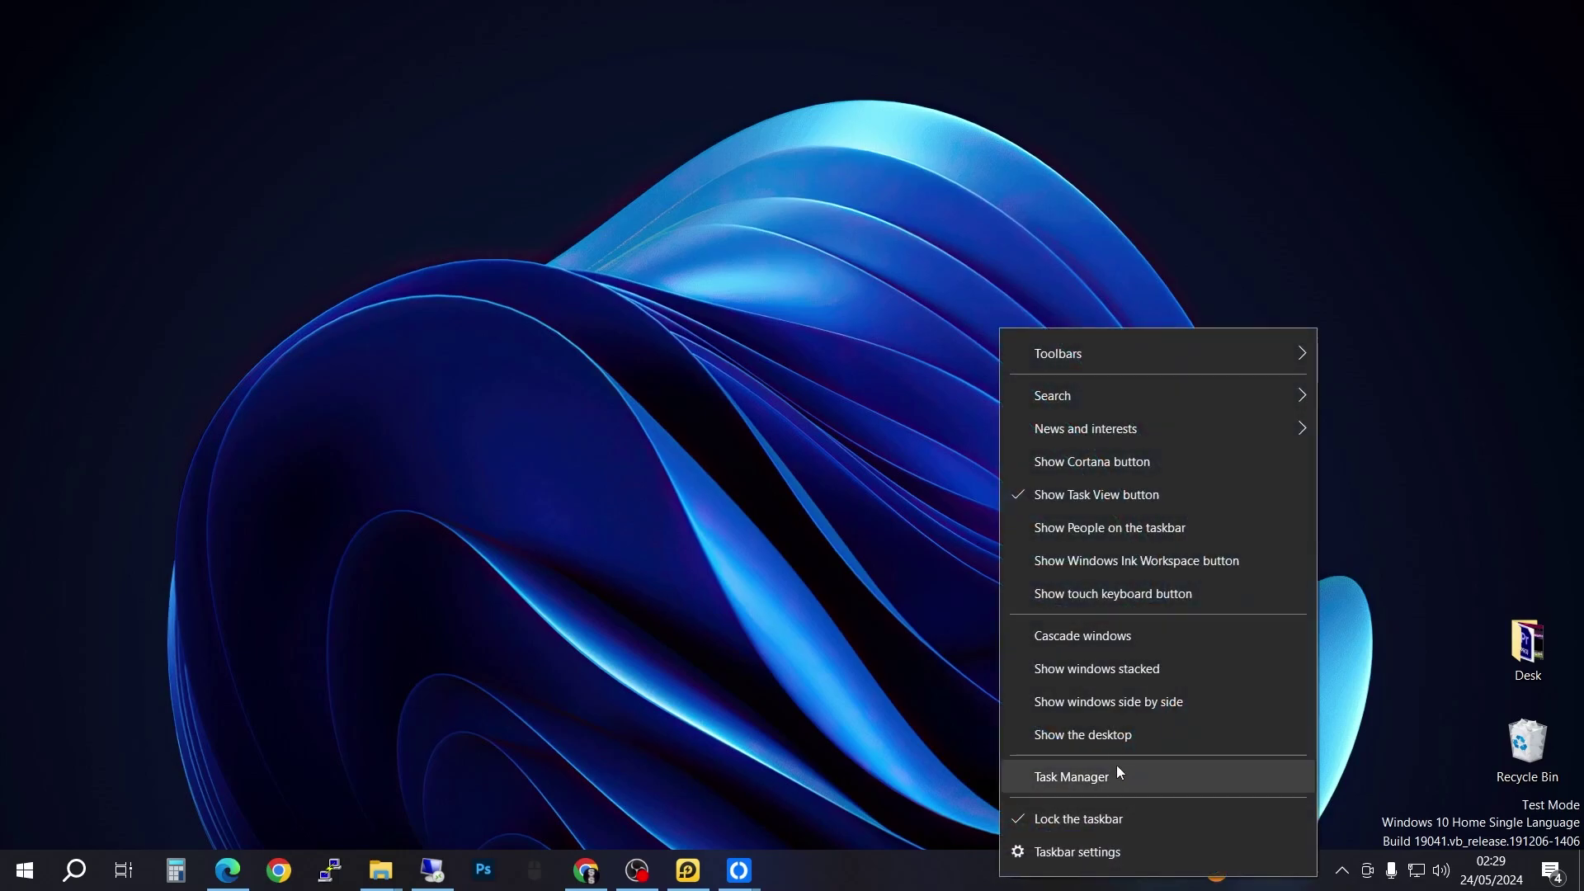
pyautogui.click(1051, 785)
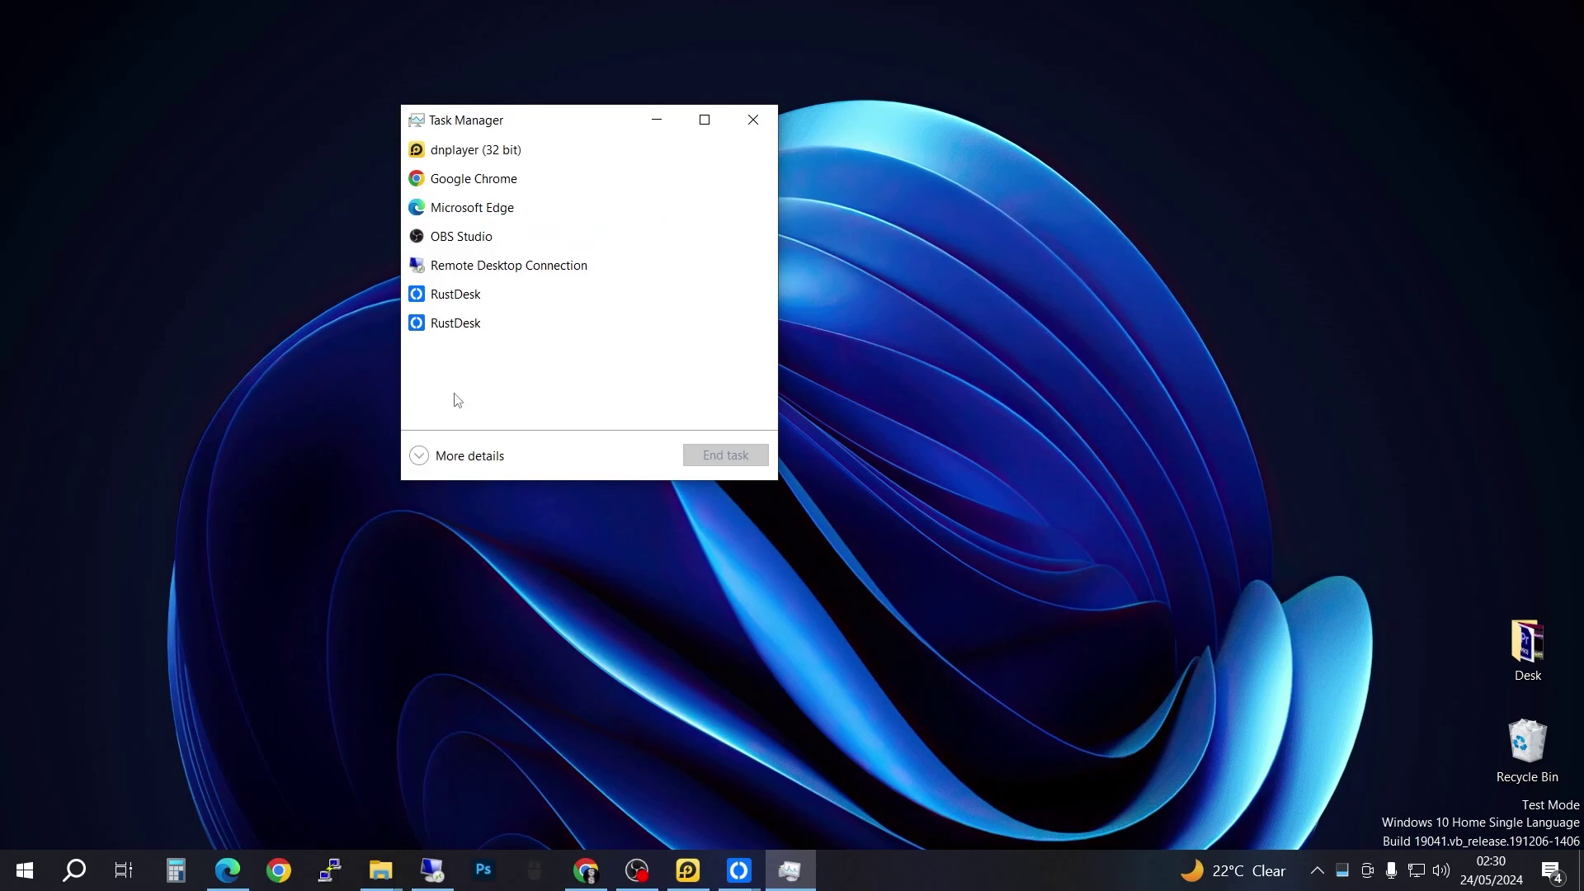
# - Expand Task Manager to full details and switch to the Performance tab
pyautogui.click(421, 457)
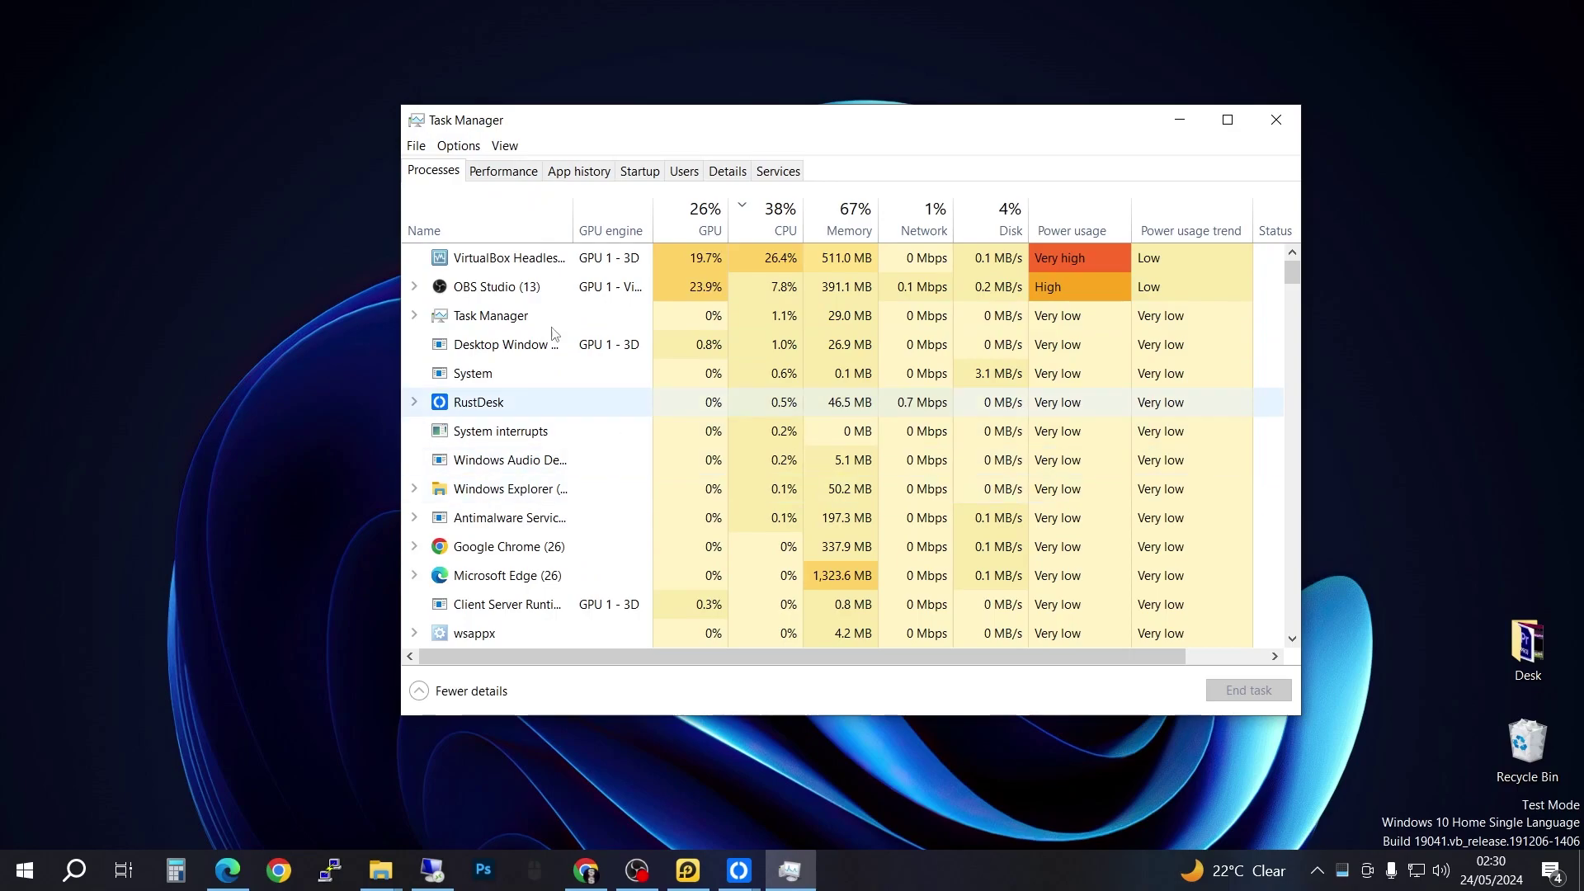
pyautogui.click(505, 172)
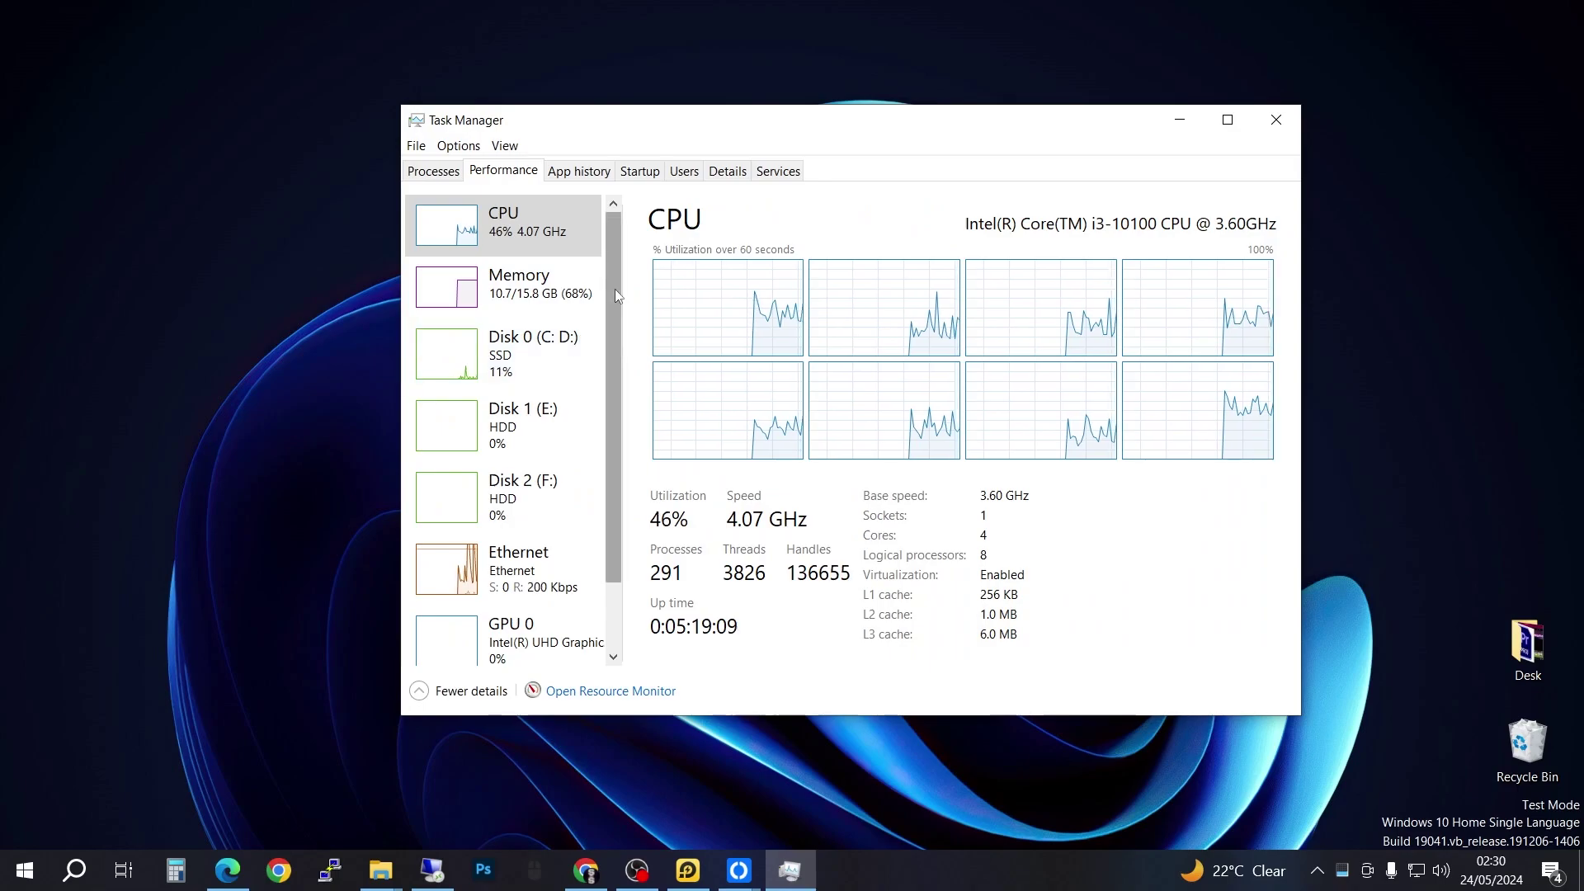
pyautogui.moveTo(615, 289); pyautogui.dragTo(611, 376)
# - Show the NVIDIA RTX A2000 GPU 1 page and check its engine list, keeping Video Encode
pyautogui.click(567, 604)
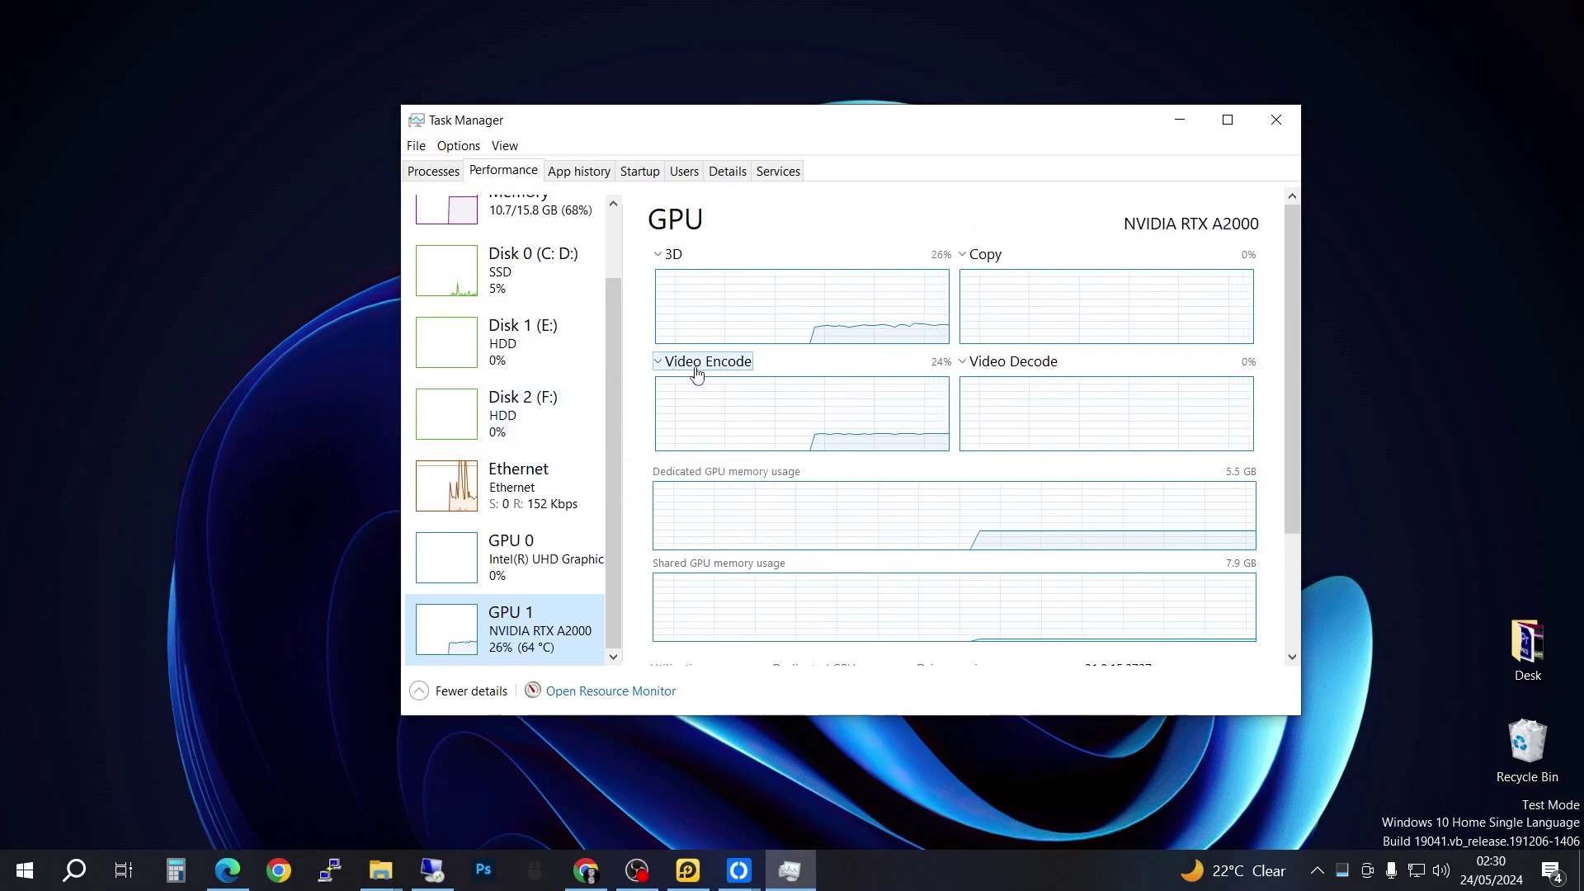
pyautogui.click(670, 367)
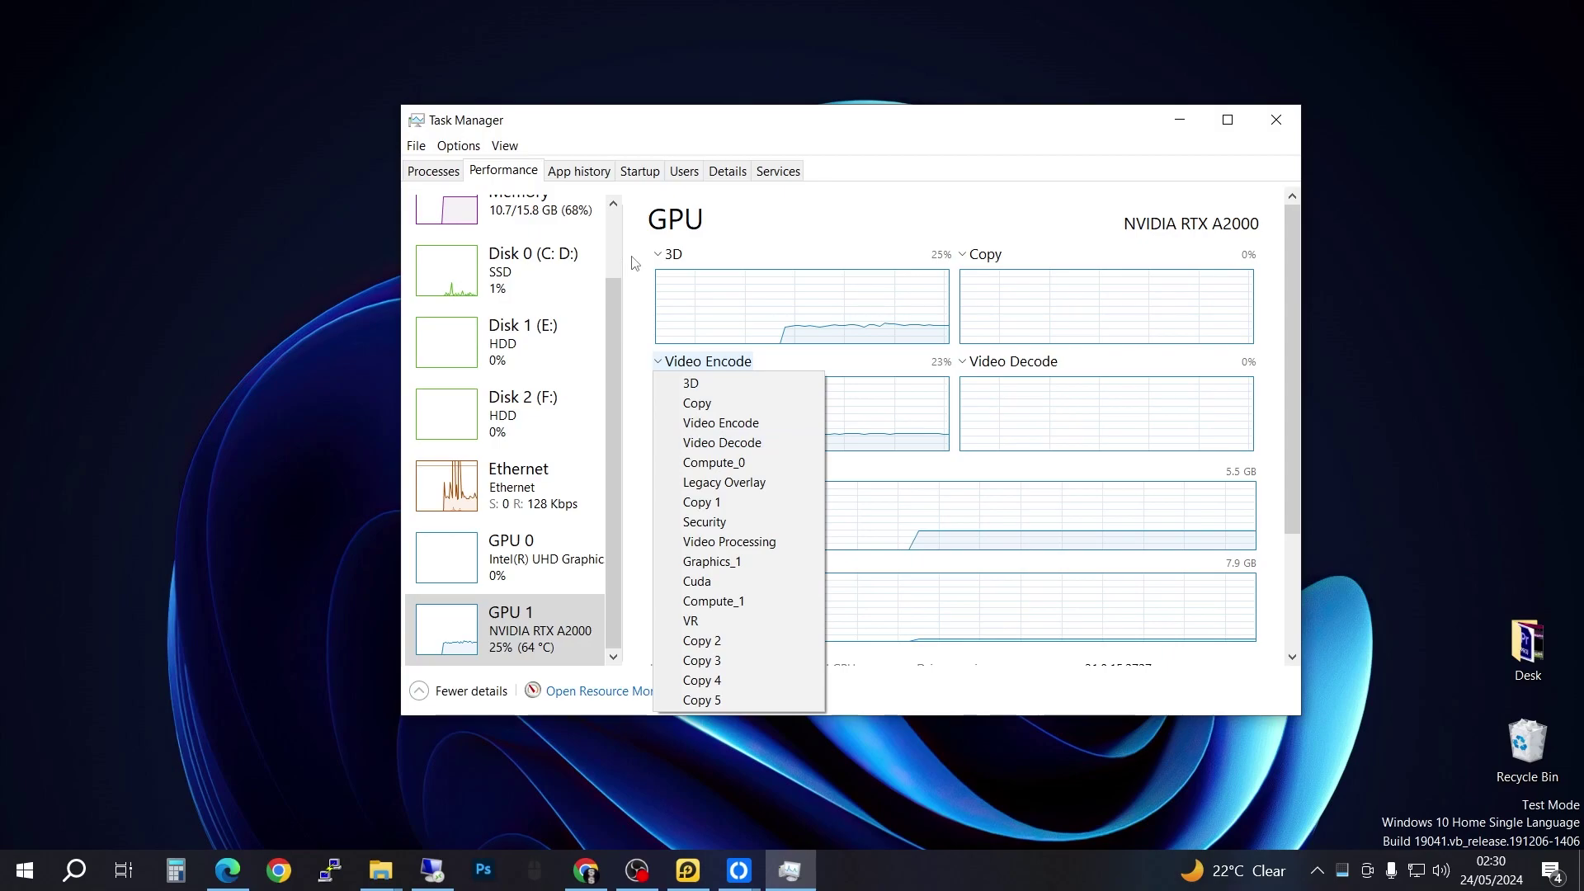
pyautogui.click(827, 230)
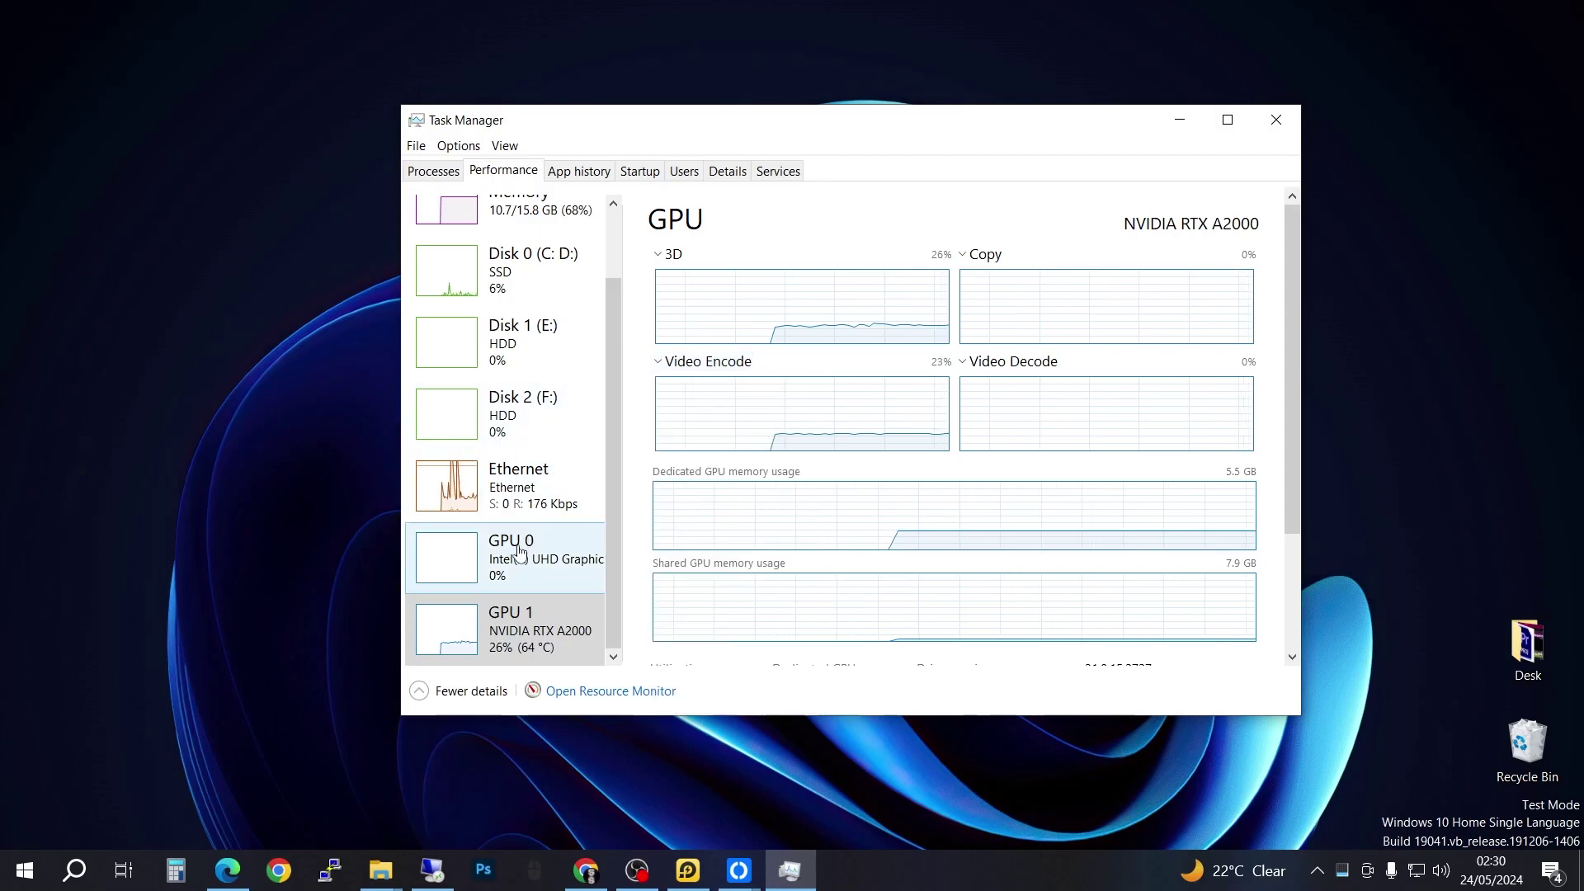
pyautogui.click(547, 569)
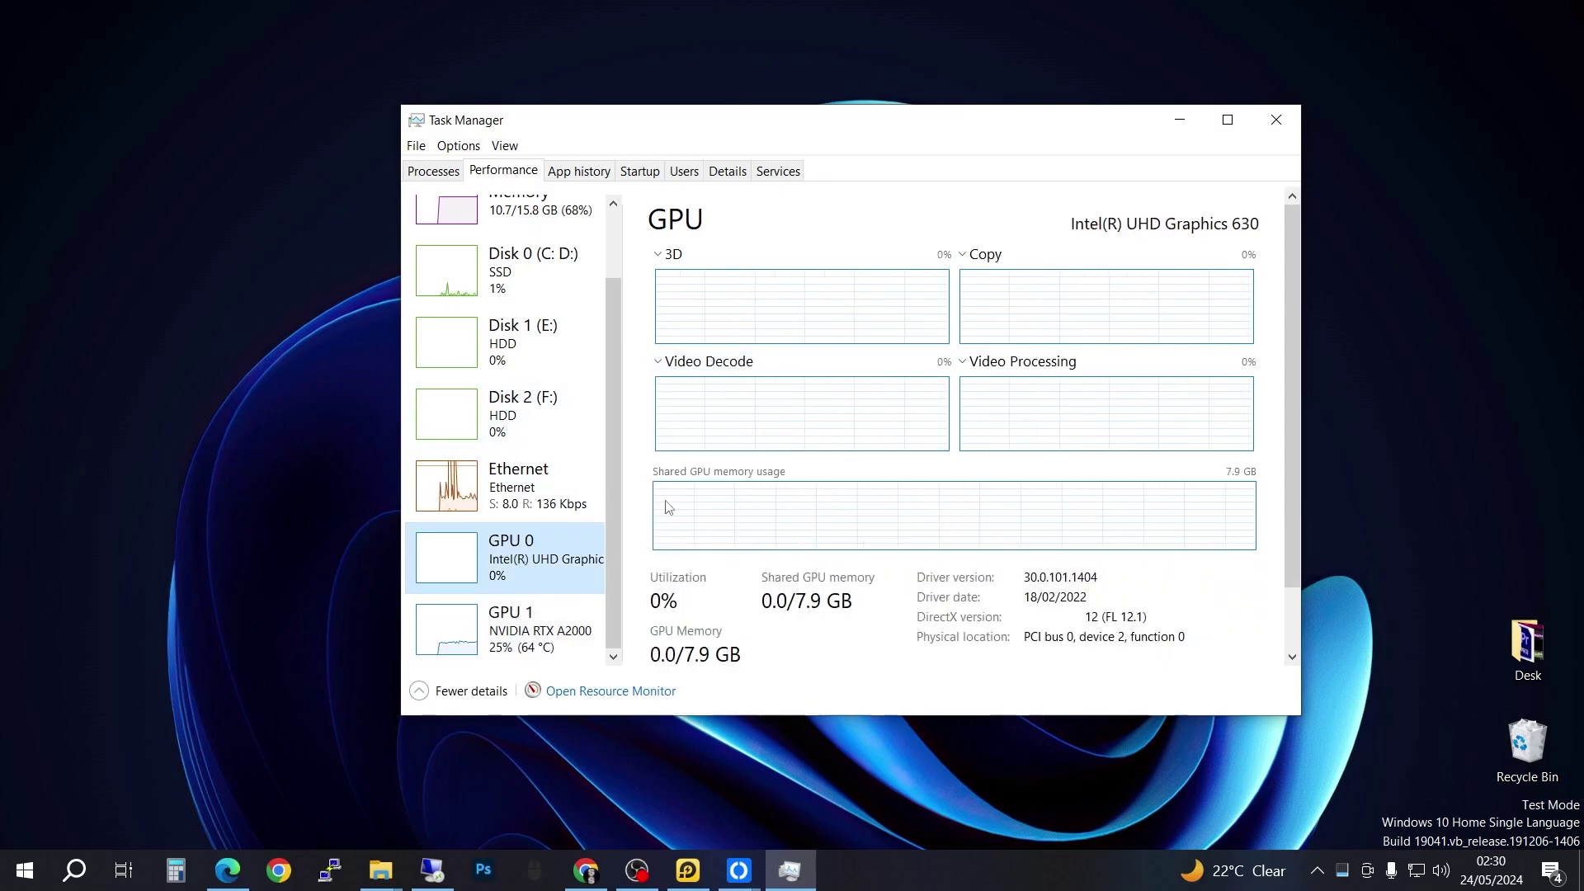
pyautogui.click(668, 365)
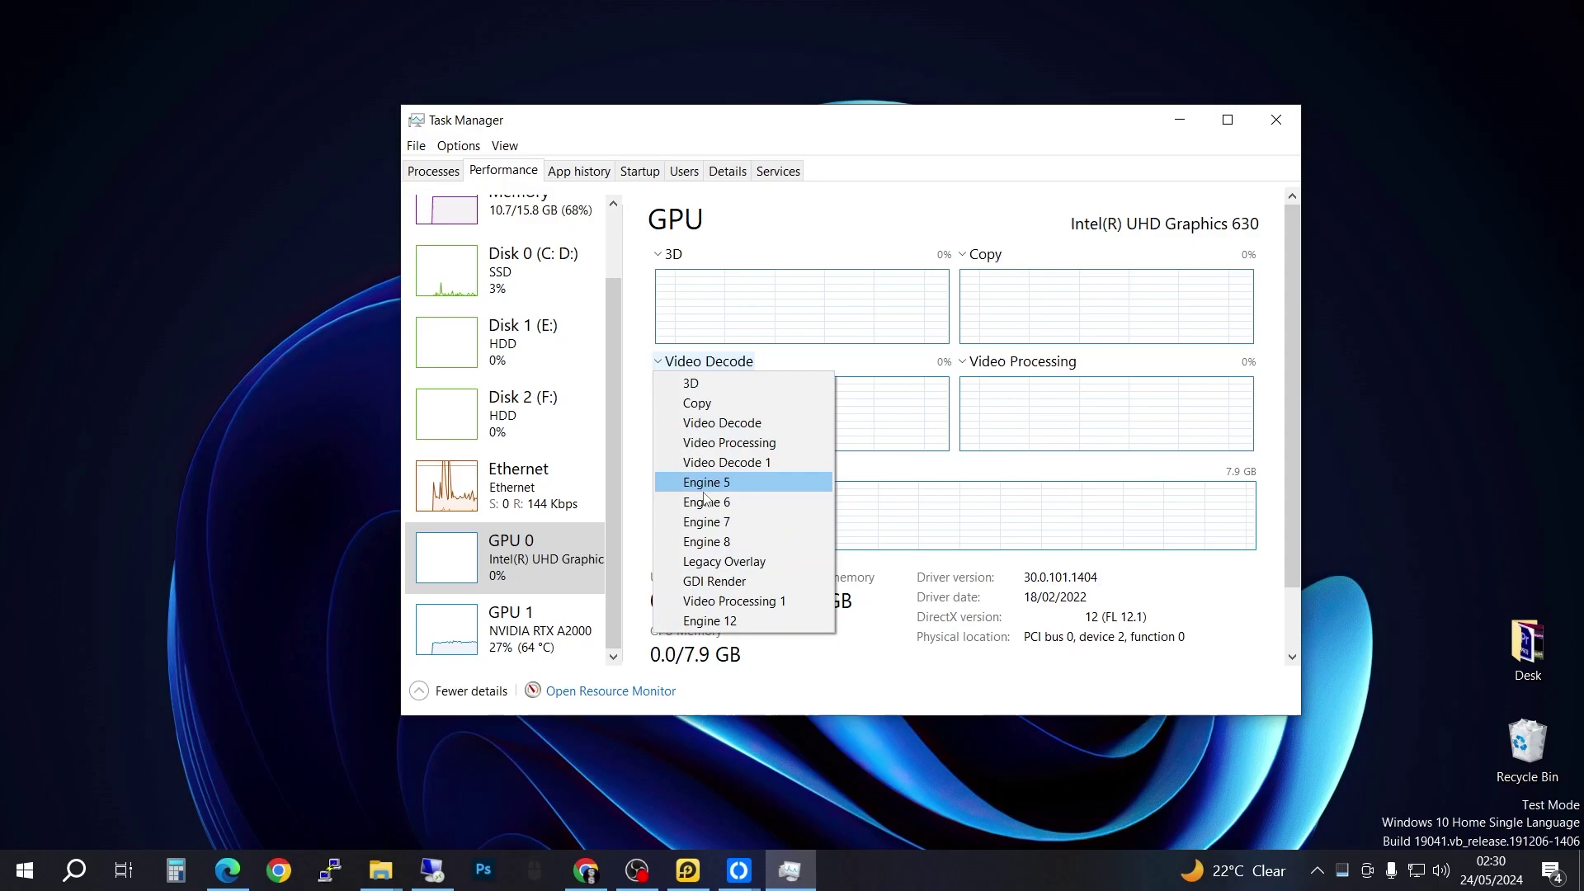
pyautogui.click(770, 230)
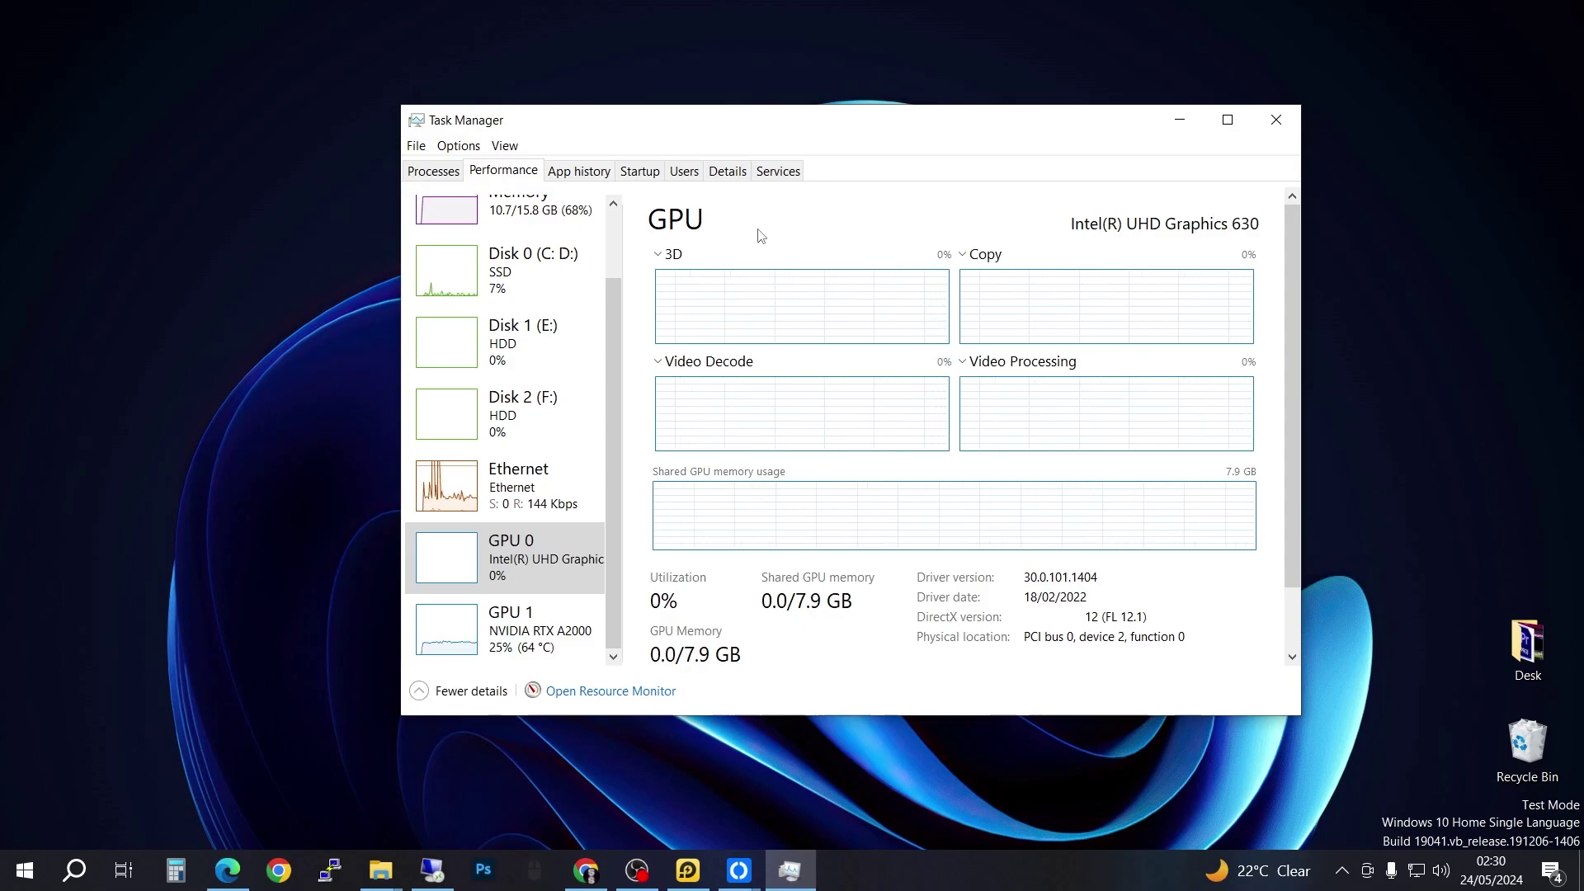
# - Bring the RustDesk remote session to full screen and view the remote GPU 0 page
pyautogui.click(739, 871)
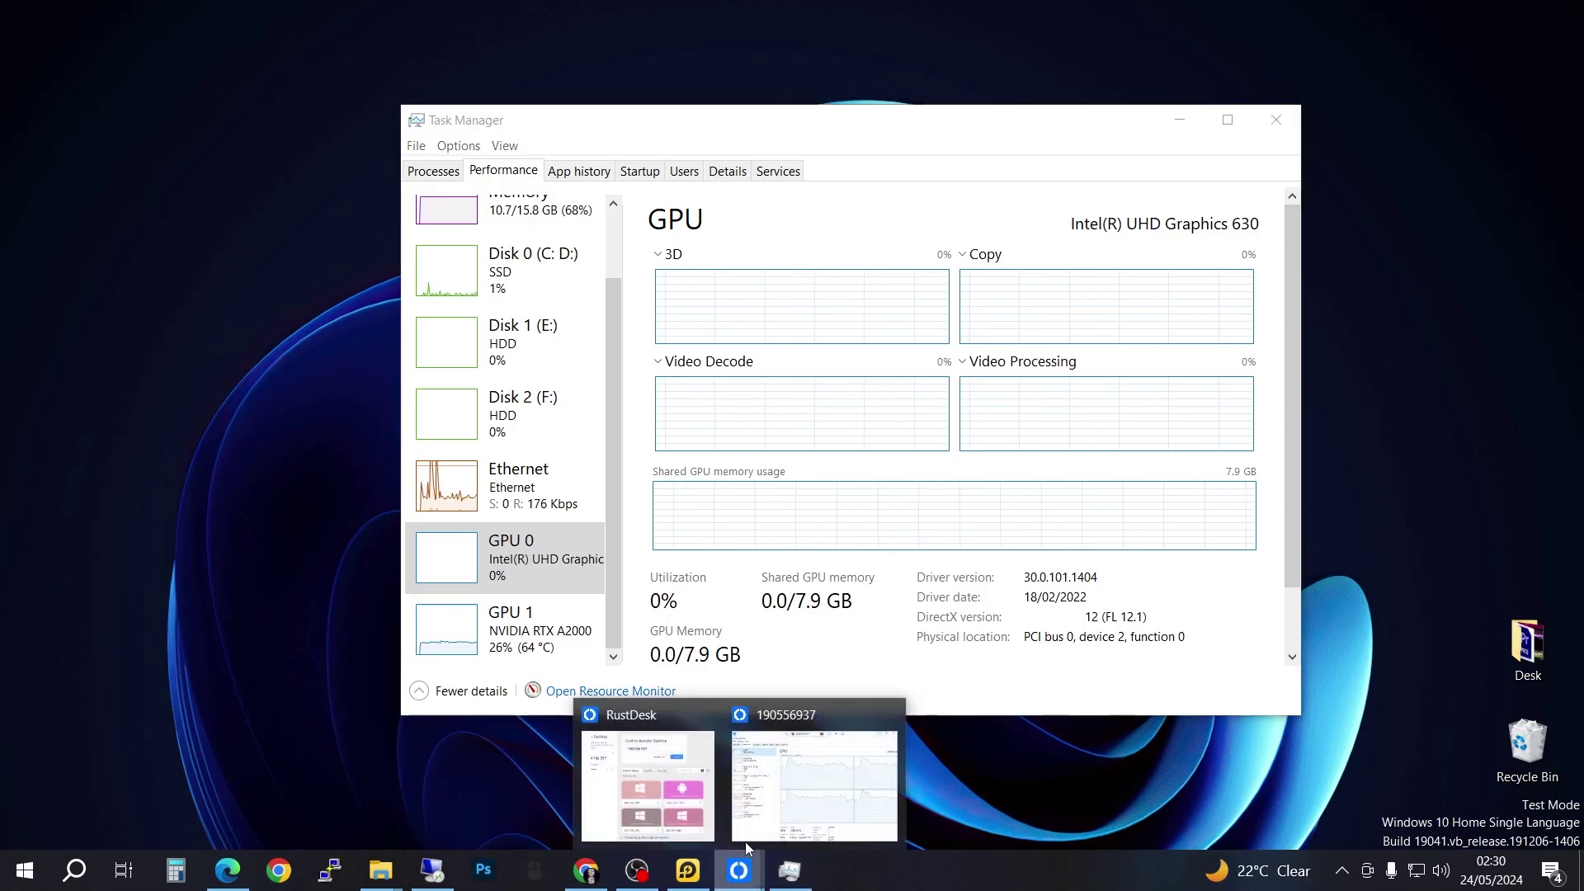
pyautogui.click(814, 783)
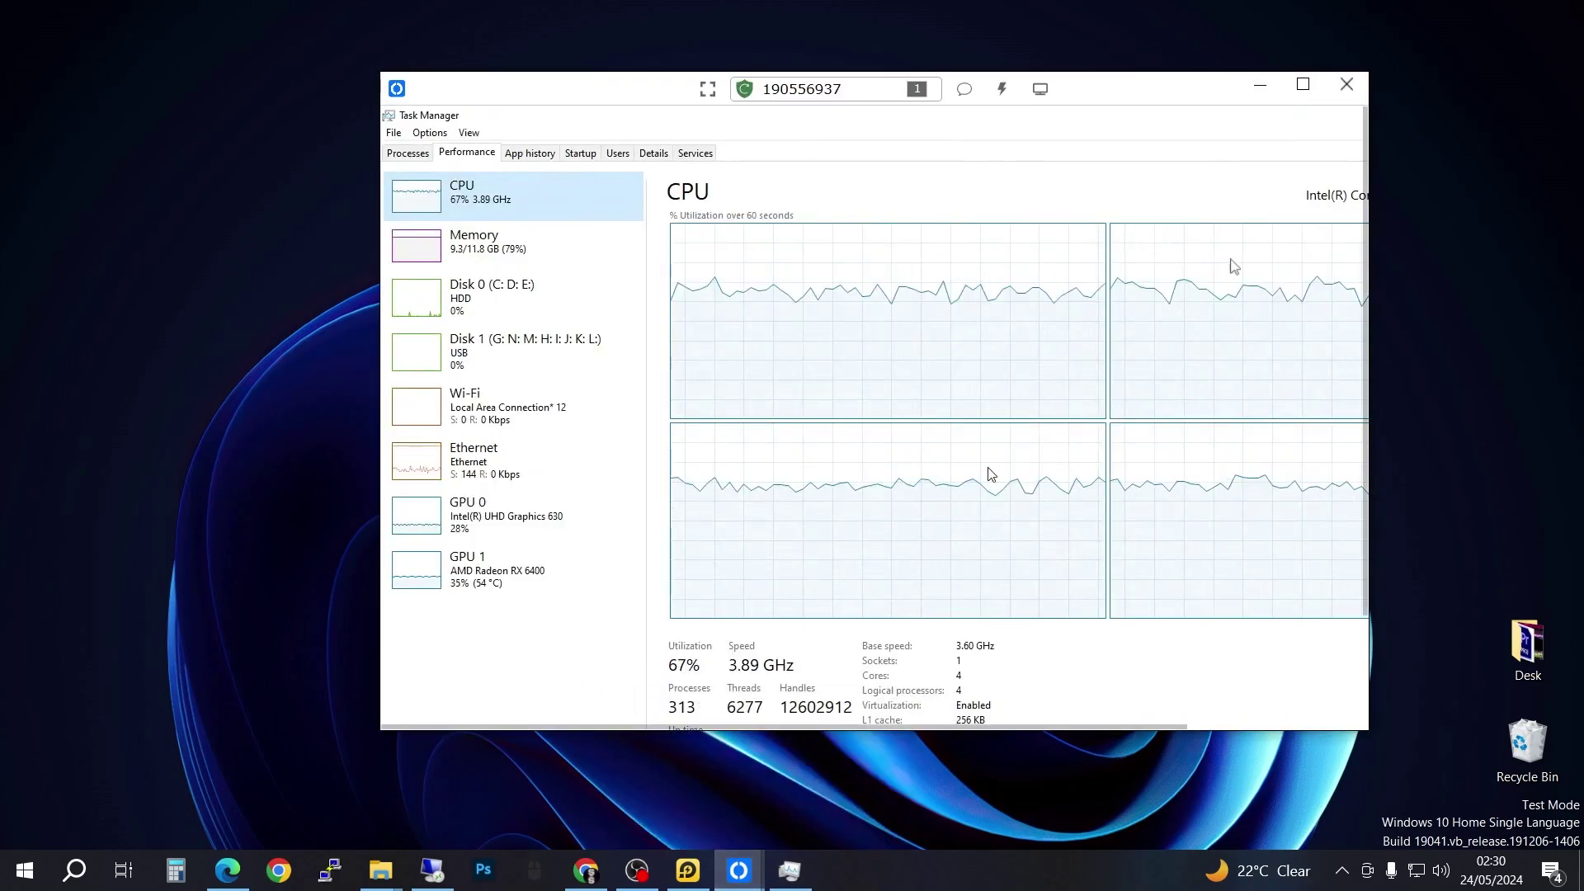
pyautogui.click(1303, 84)
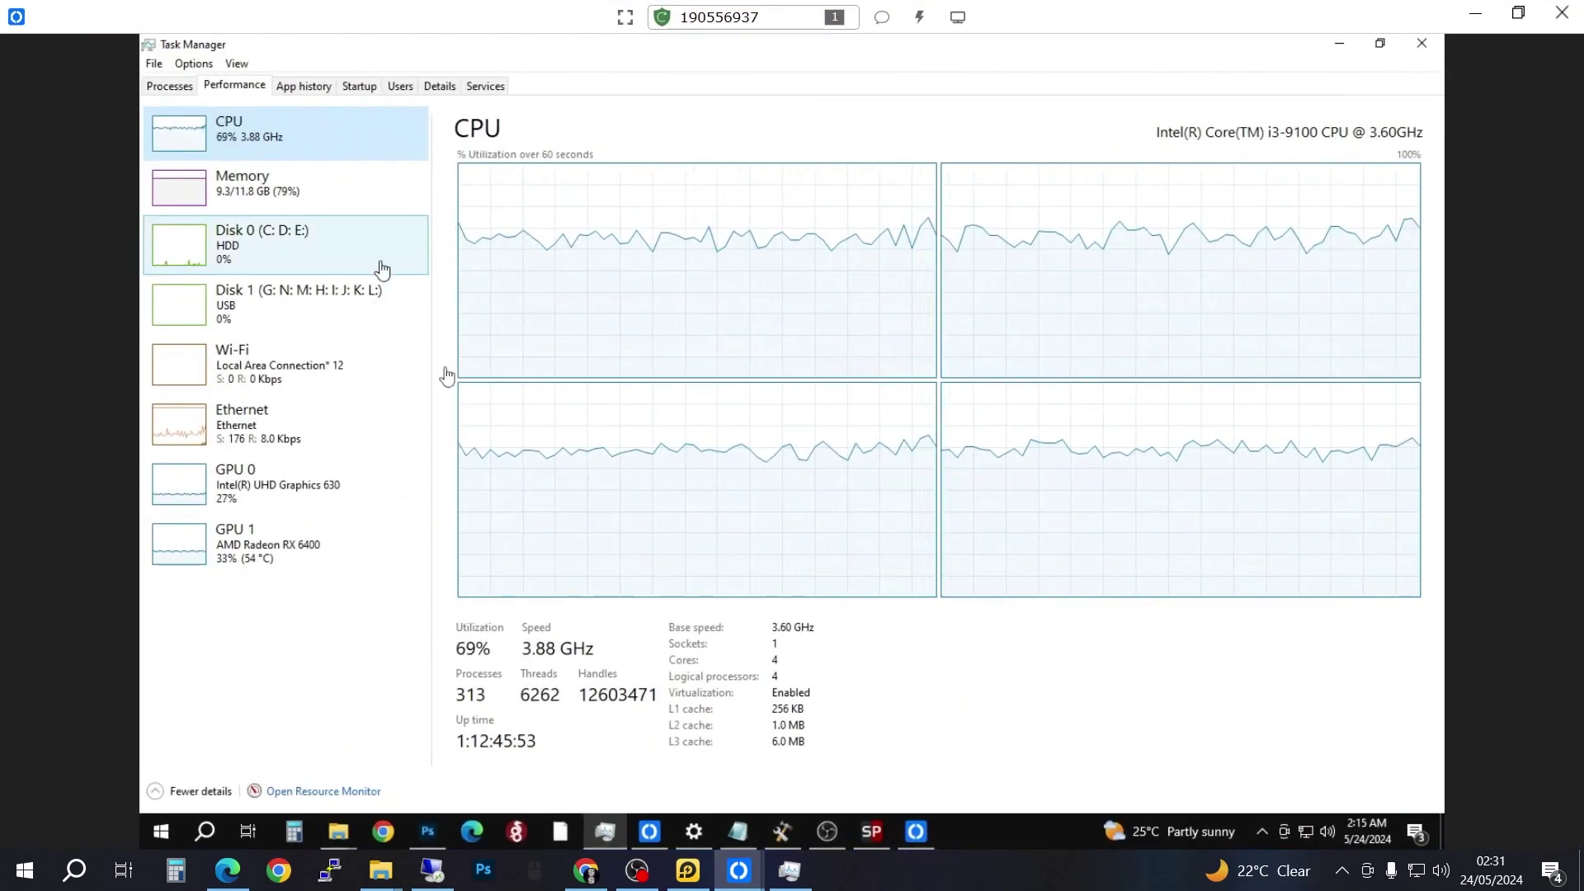
pyautogui.click(299, 486)
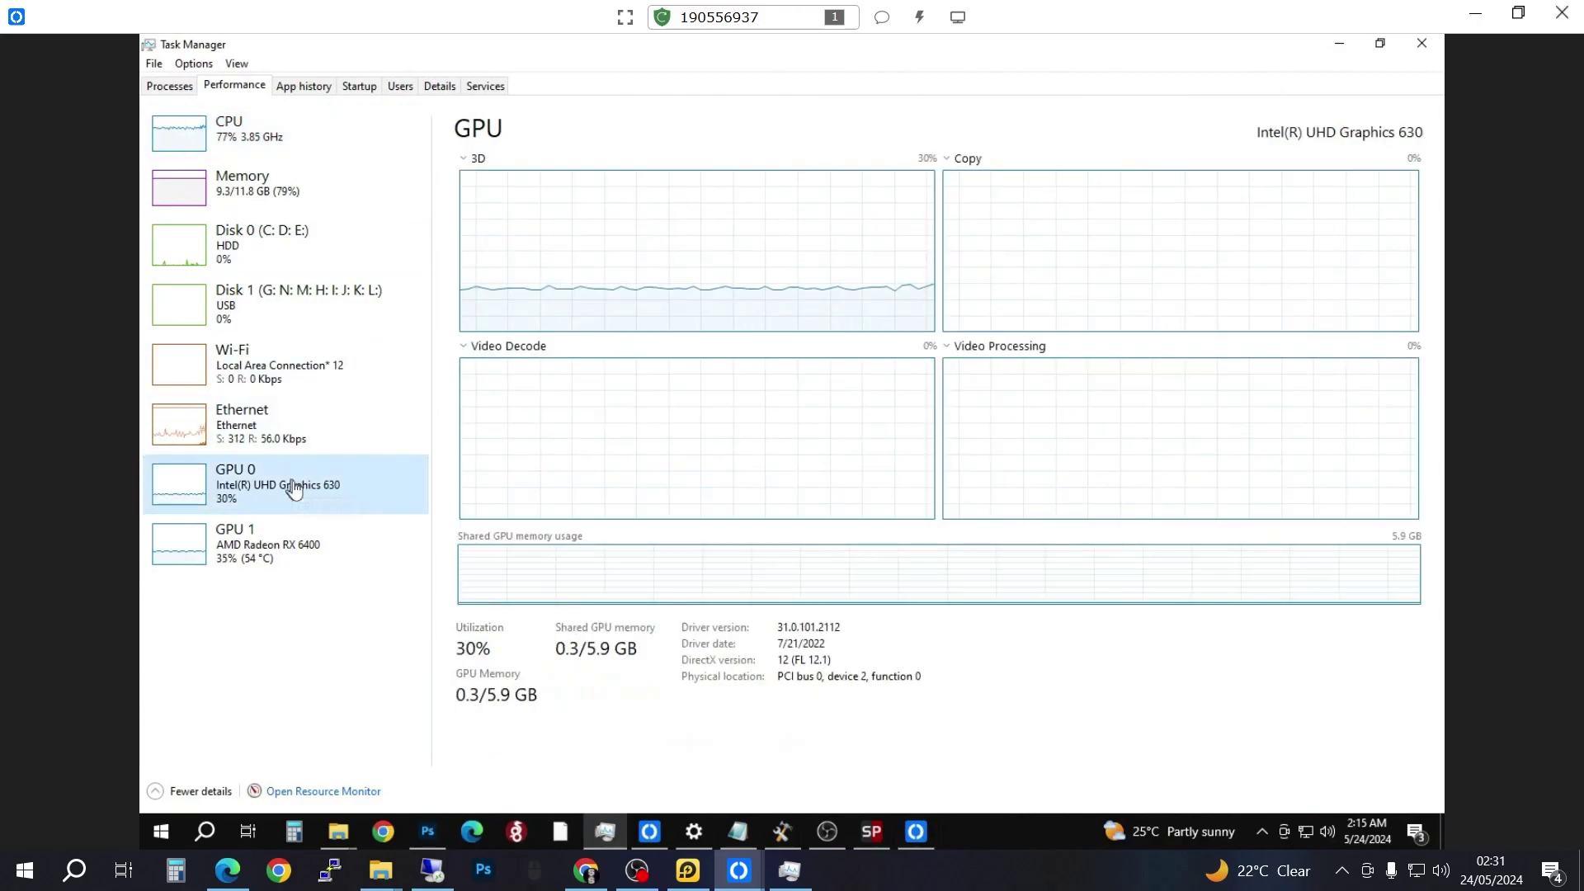
# - Review the remote AMD Radeon RX 6400's High Priority 3D engine list, then minimize RustDesk
pyautogui.click(305, 548)
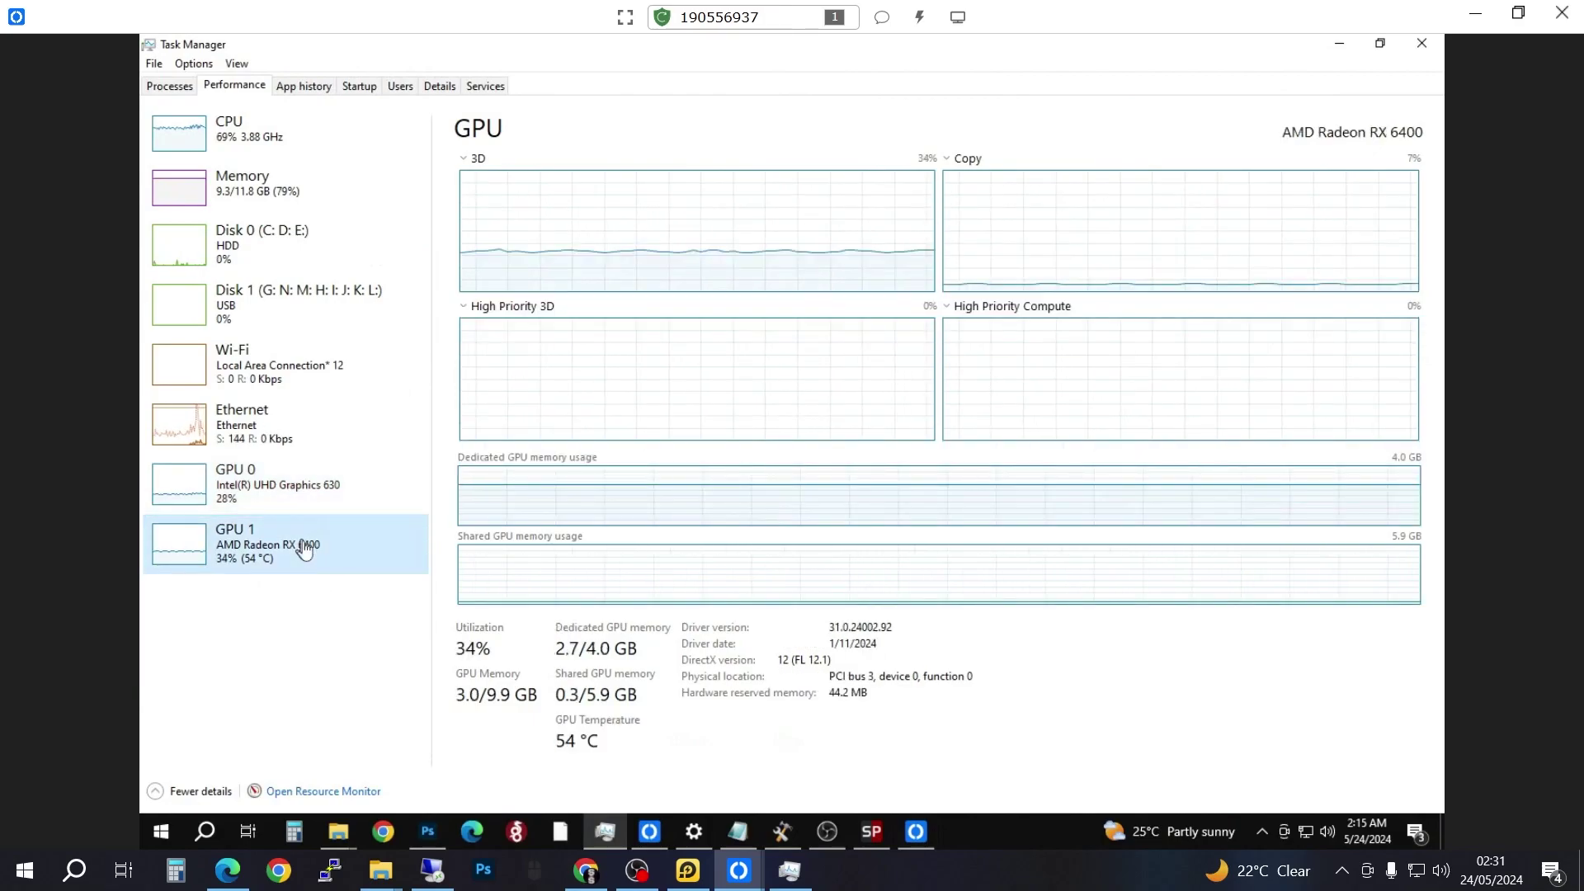
pyautogui.click(473, 310)
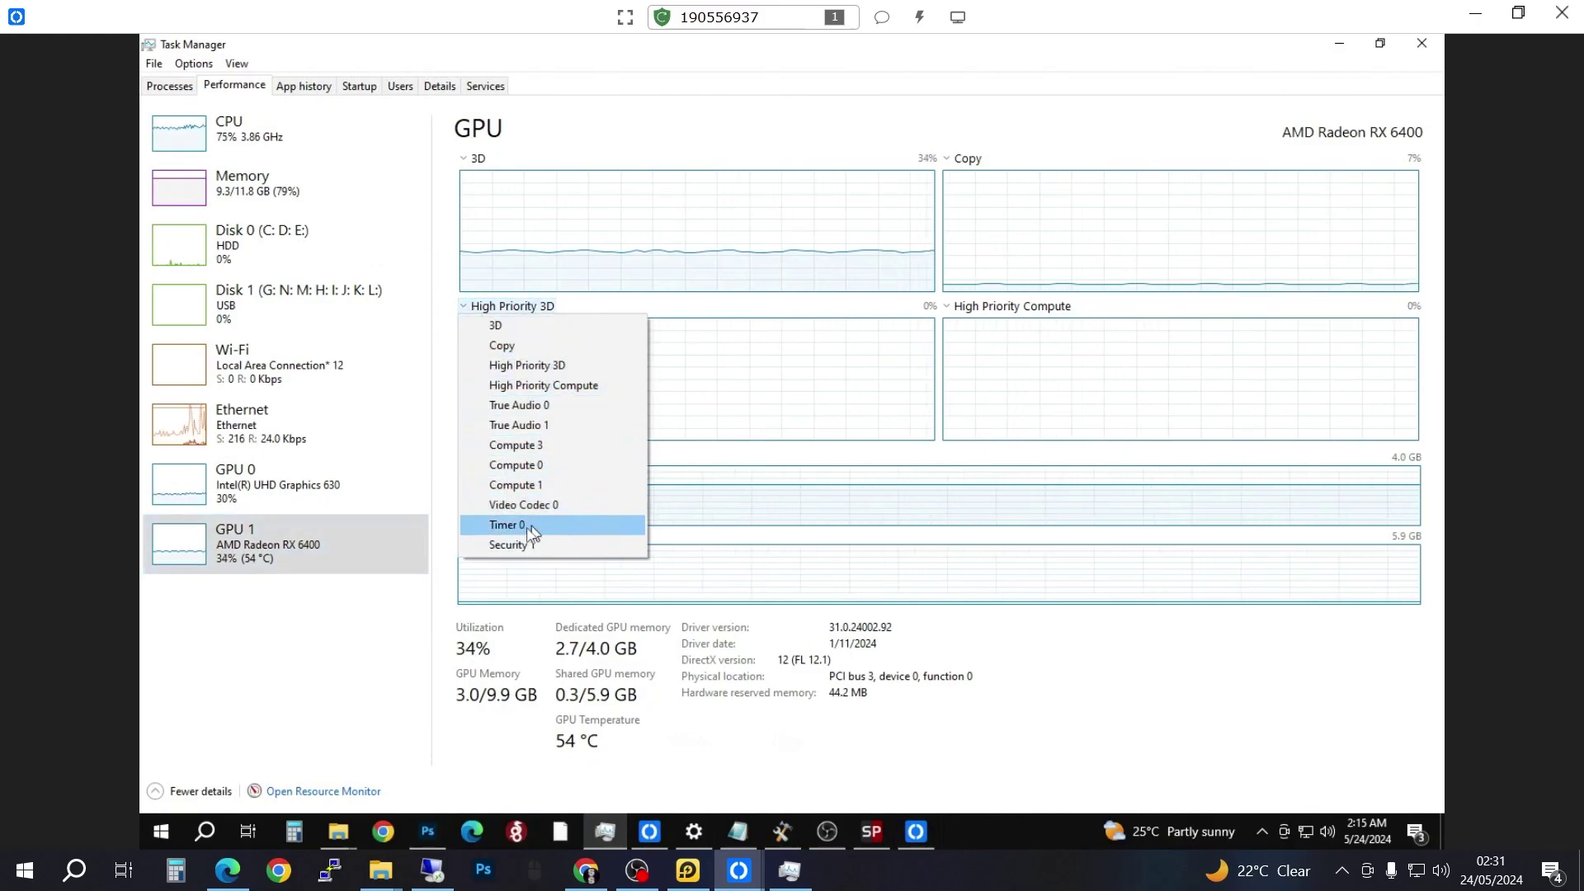
pyautogui.click(438, 309)
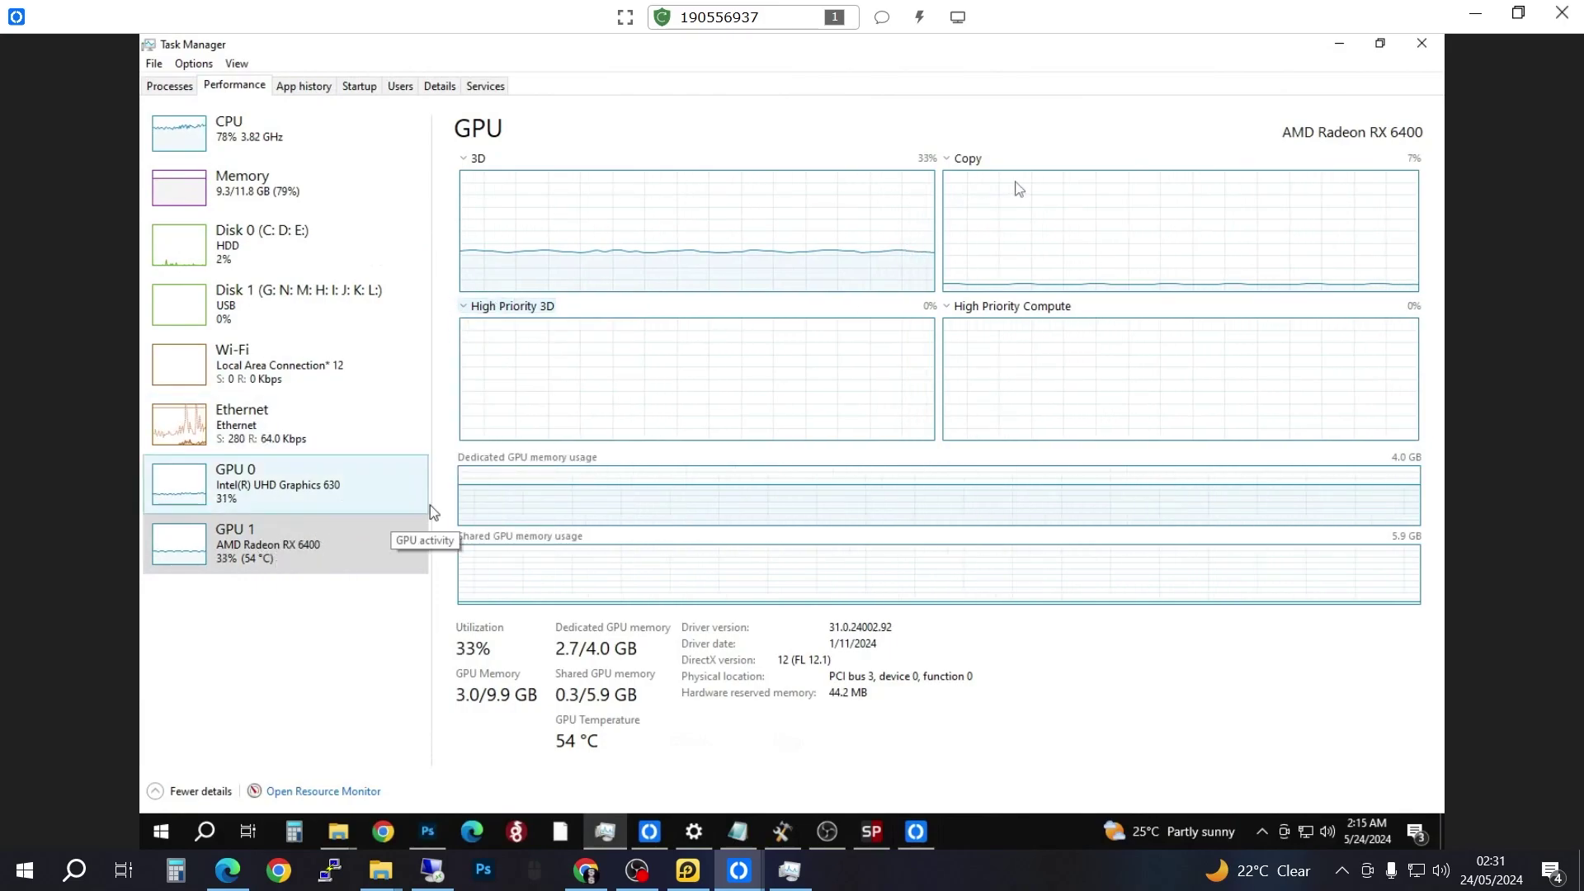
pyautogui.click(1517, 13)
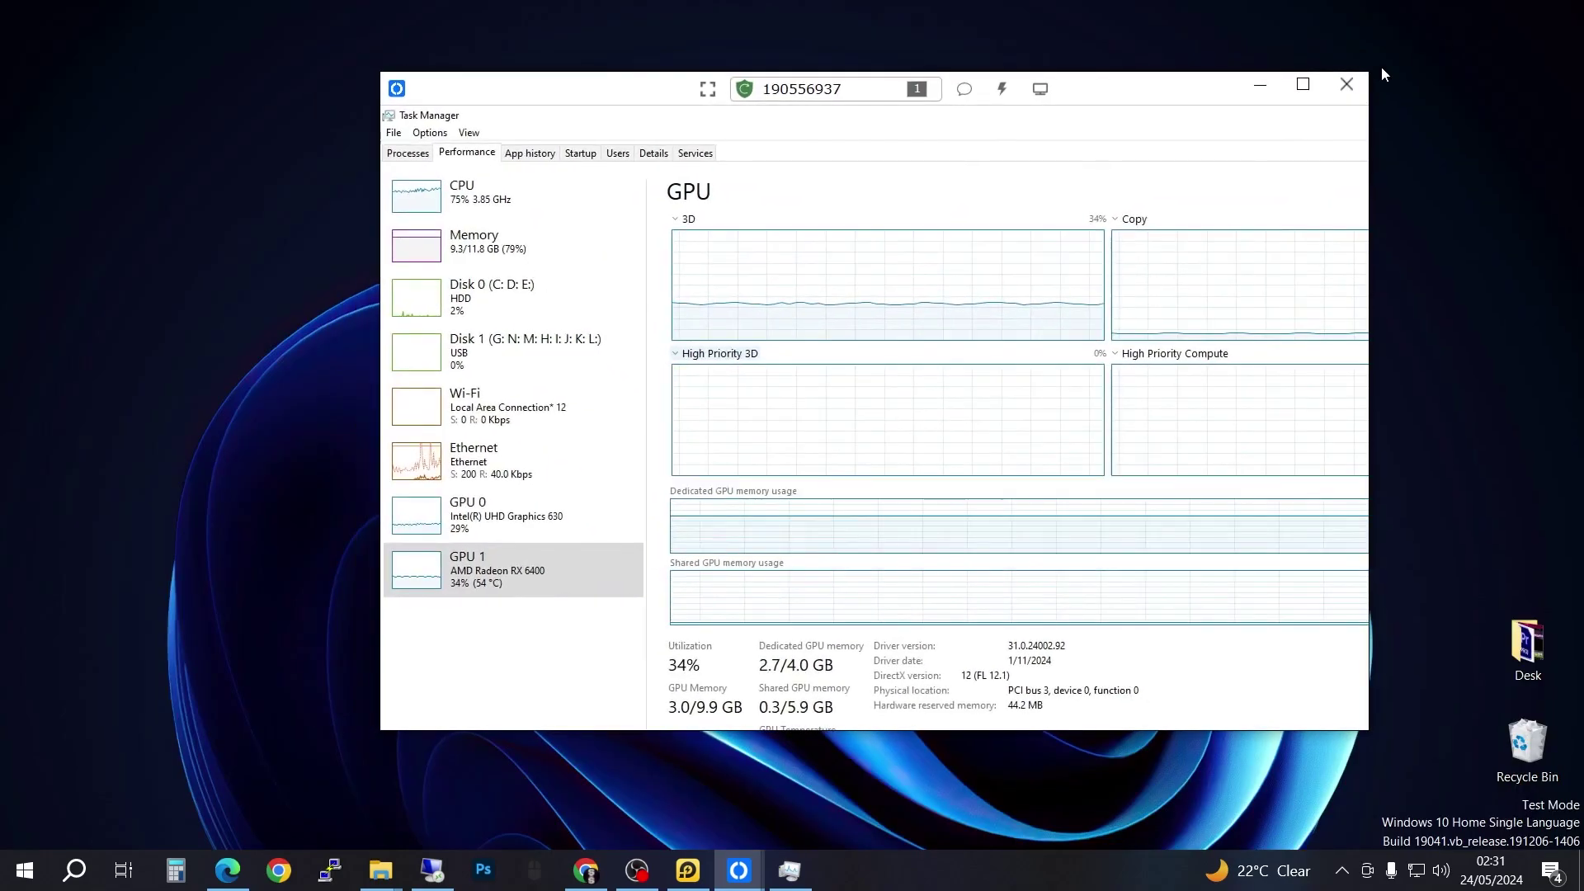
pyautogui.click(1259, 85)
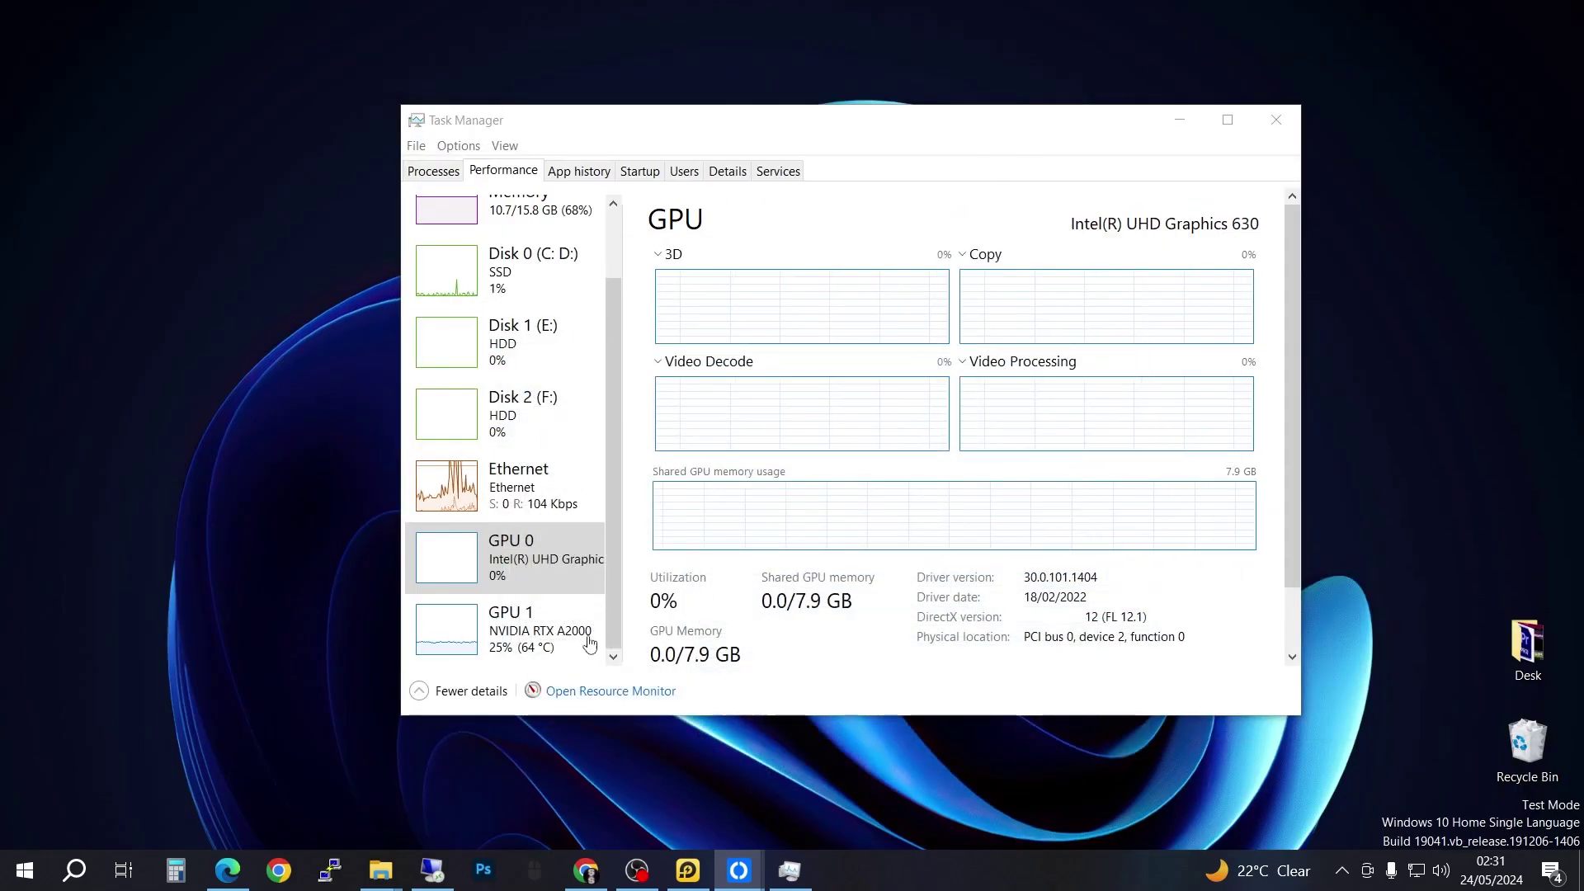
# - Maximize the Remote Desktop session and select the remote GPU 0, the NVIDIA Quadro K620
pyautogui.click(432, 871)
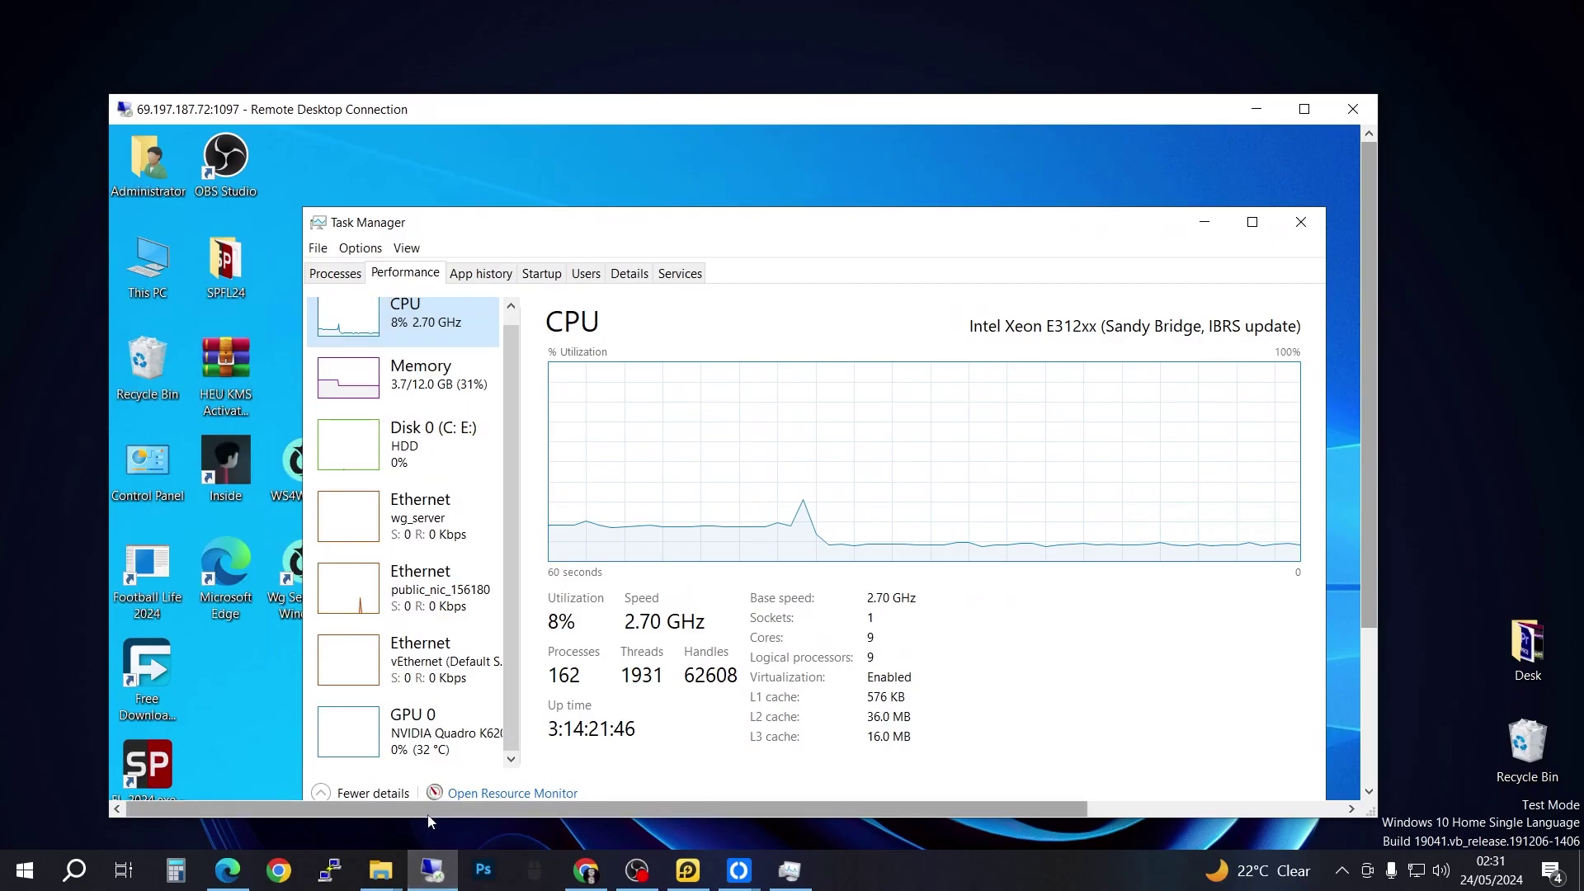
pyautogui.click(1304, 109)
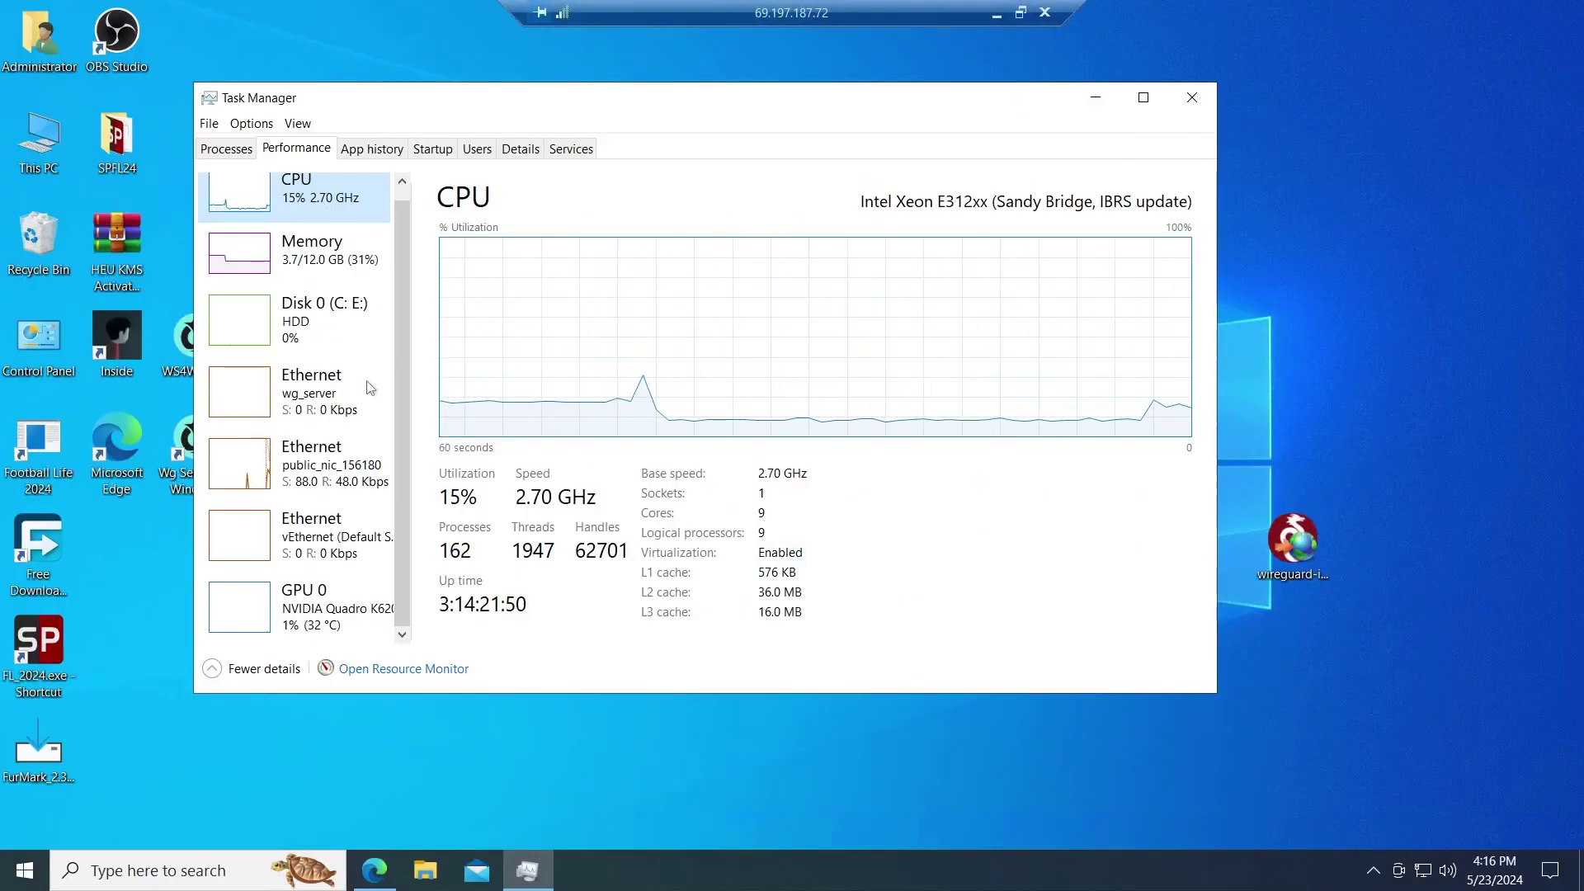
pyautogui.scroll(1, 363, 388)
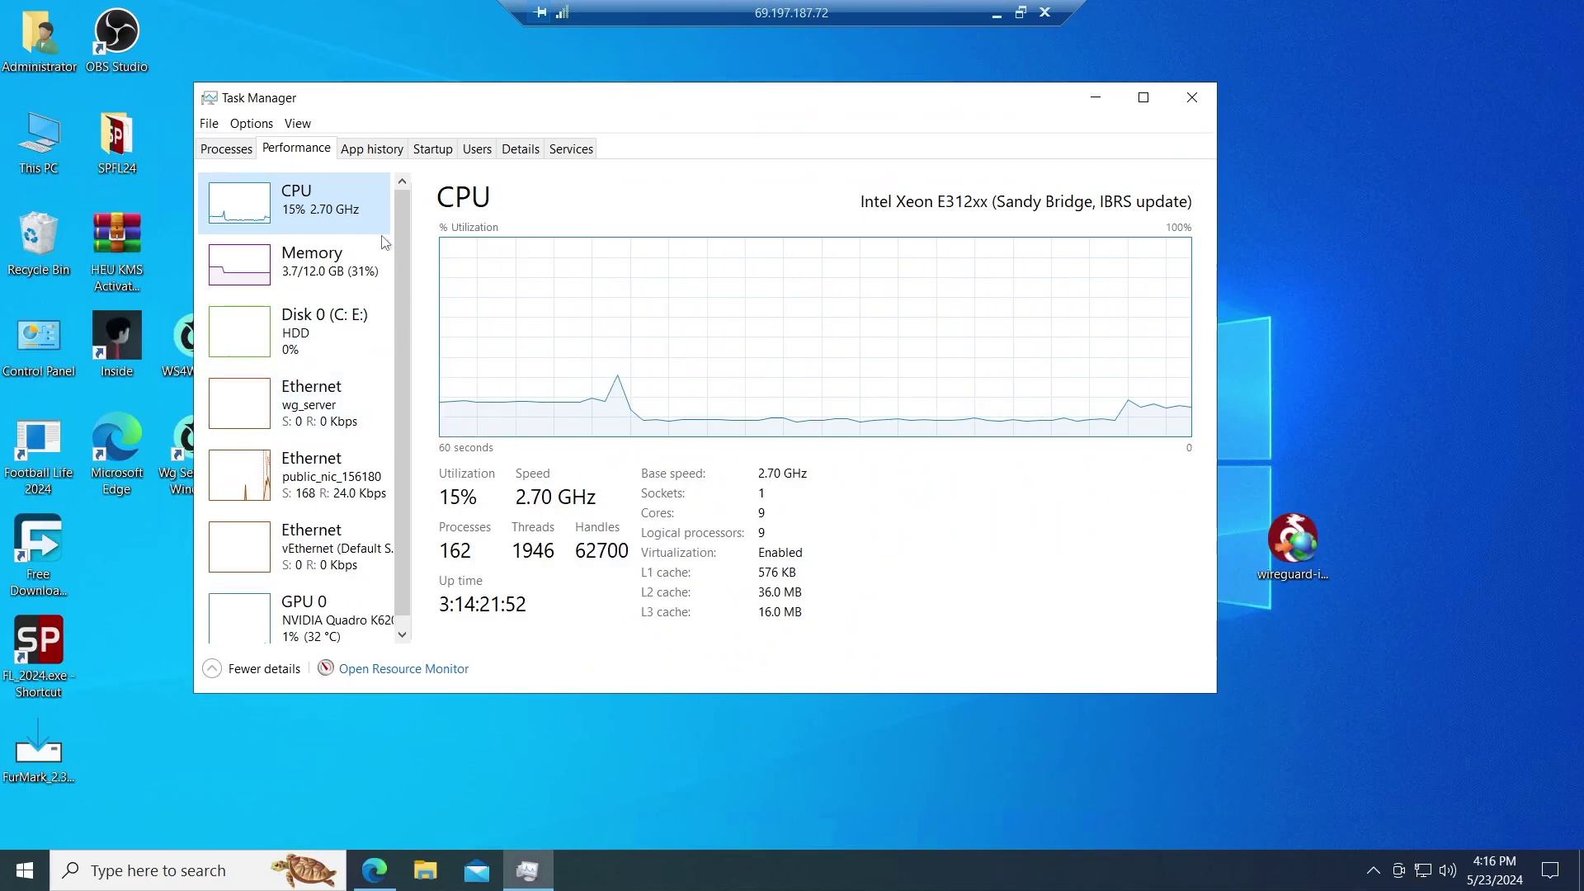
pyautogui.scroll(-1, 299, 422)
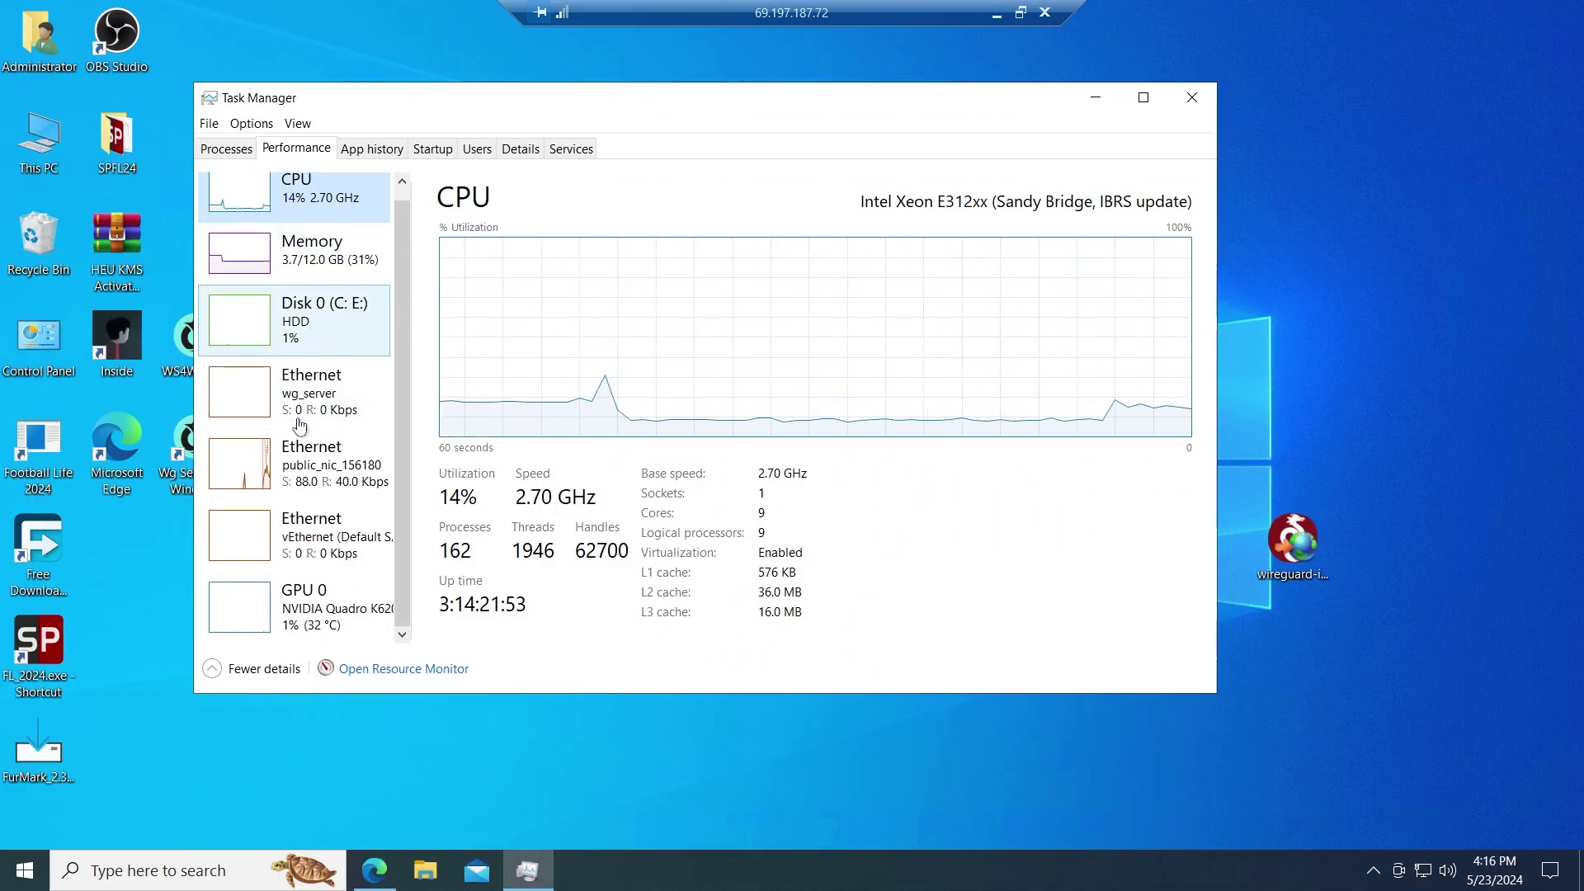
pyautogui.click(309, 610)
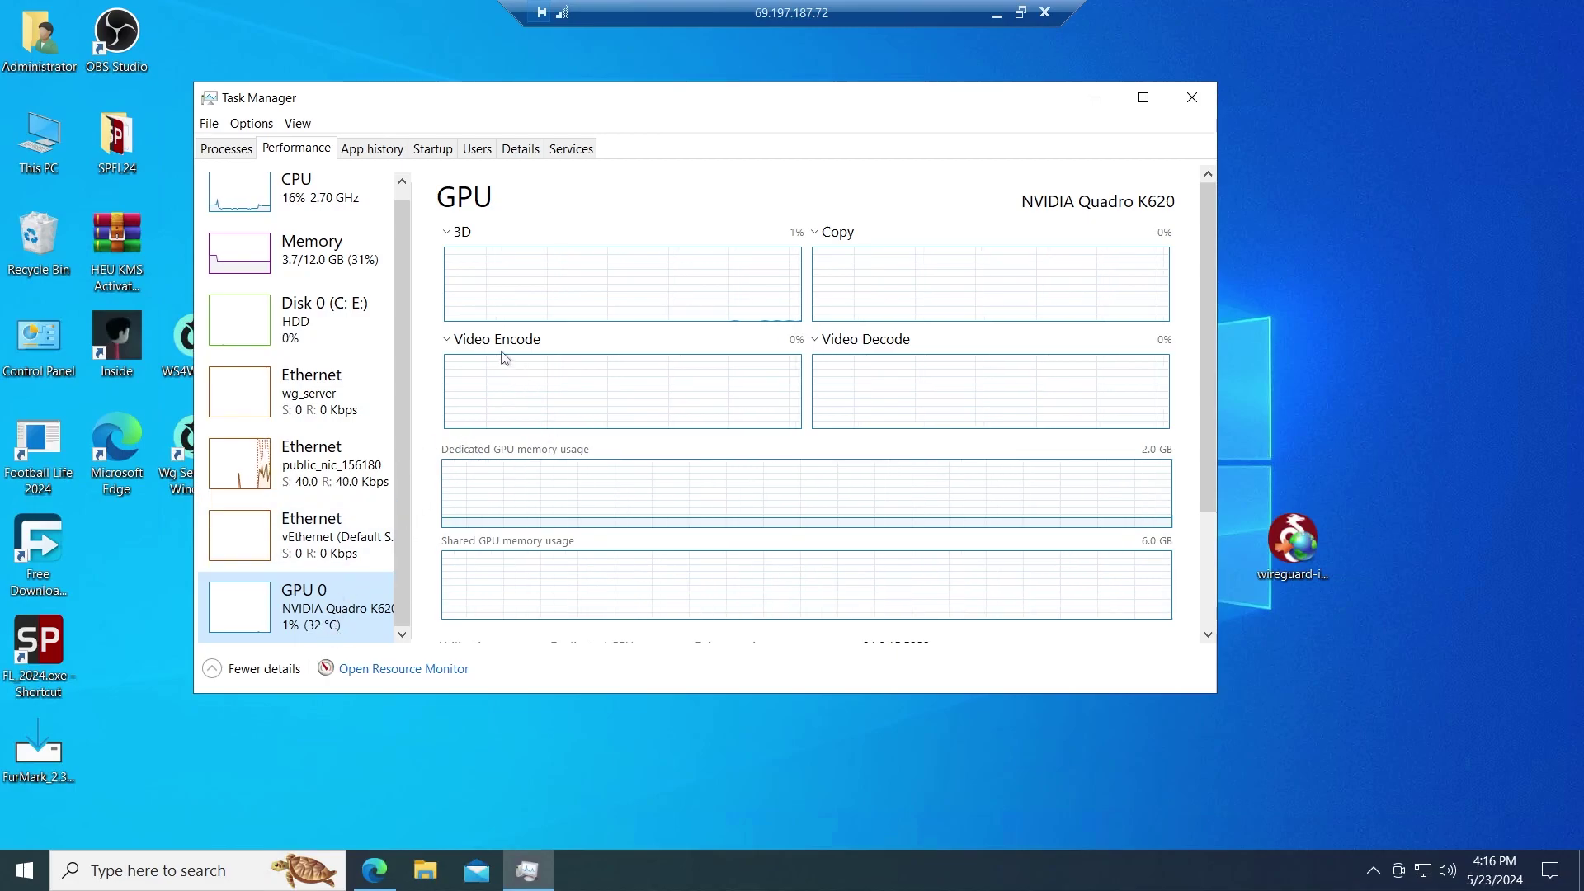
# - Check the Quadro K620's Video Encode and 3D engine lists, then return the session to a window
pyautogui.click(458, 345)
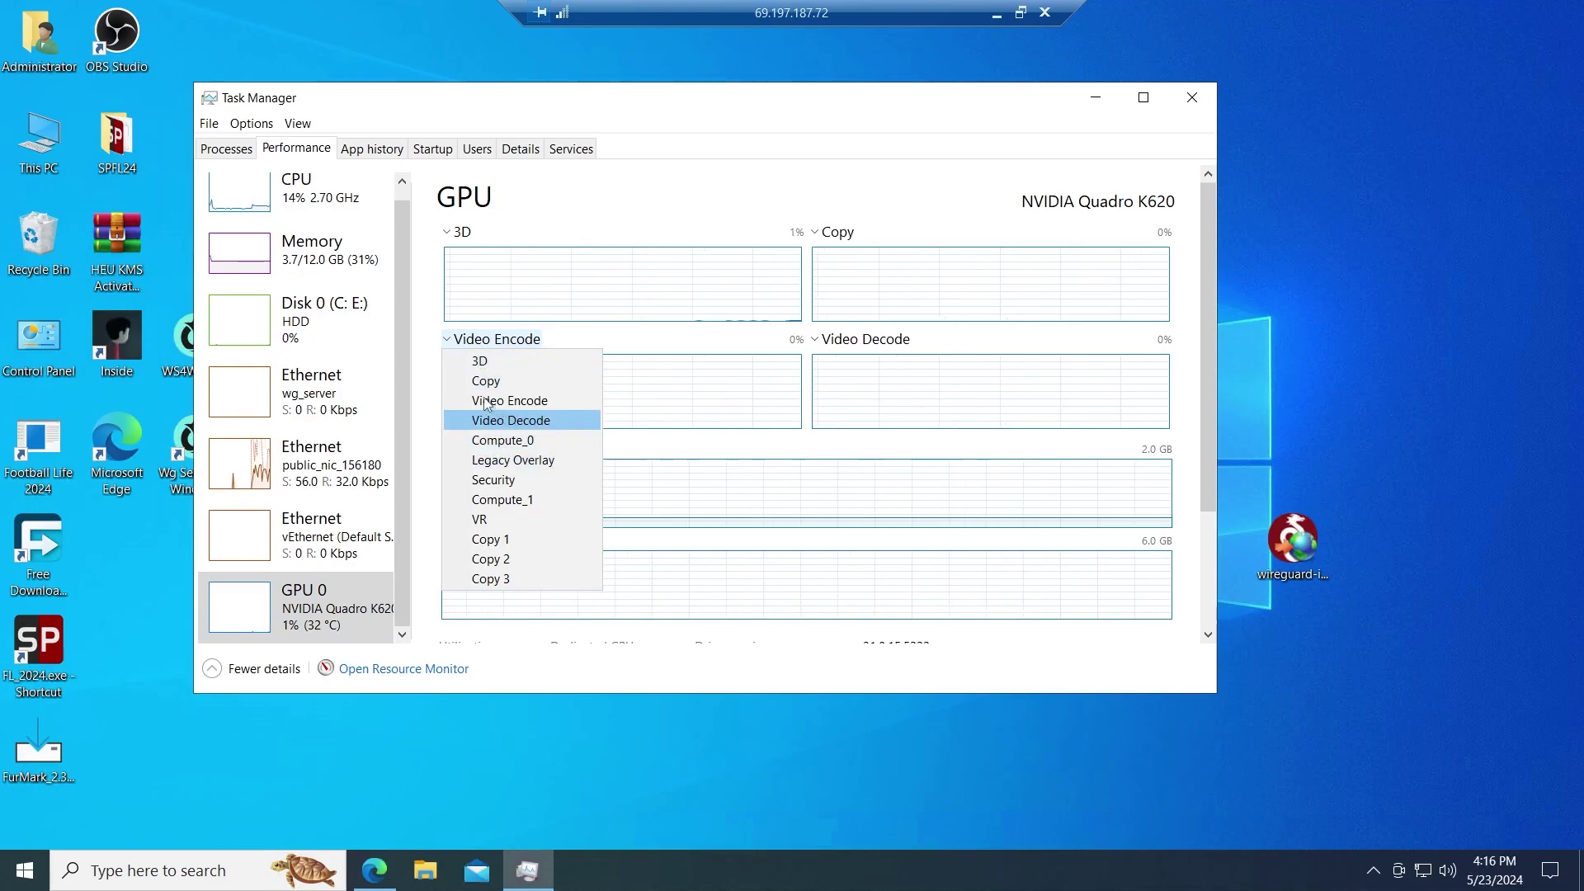
pyautogui.click(451, 233)
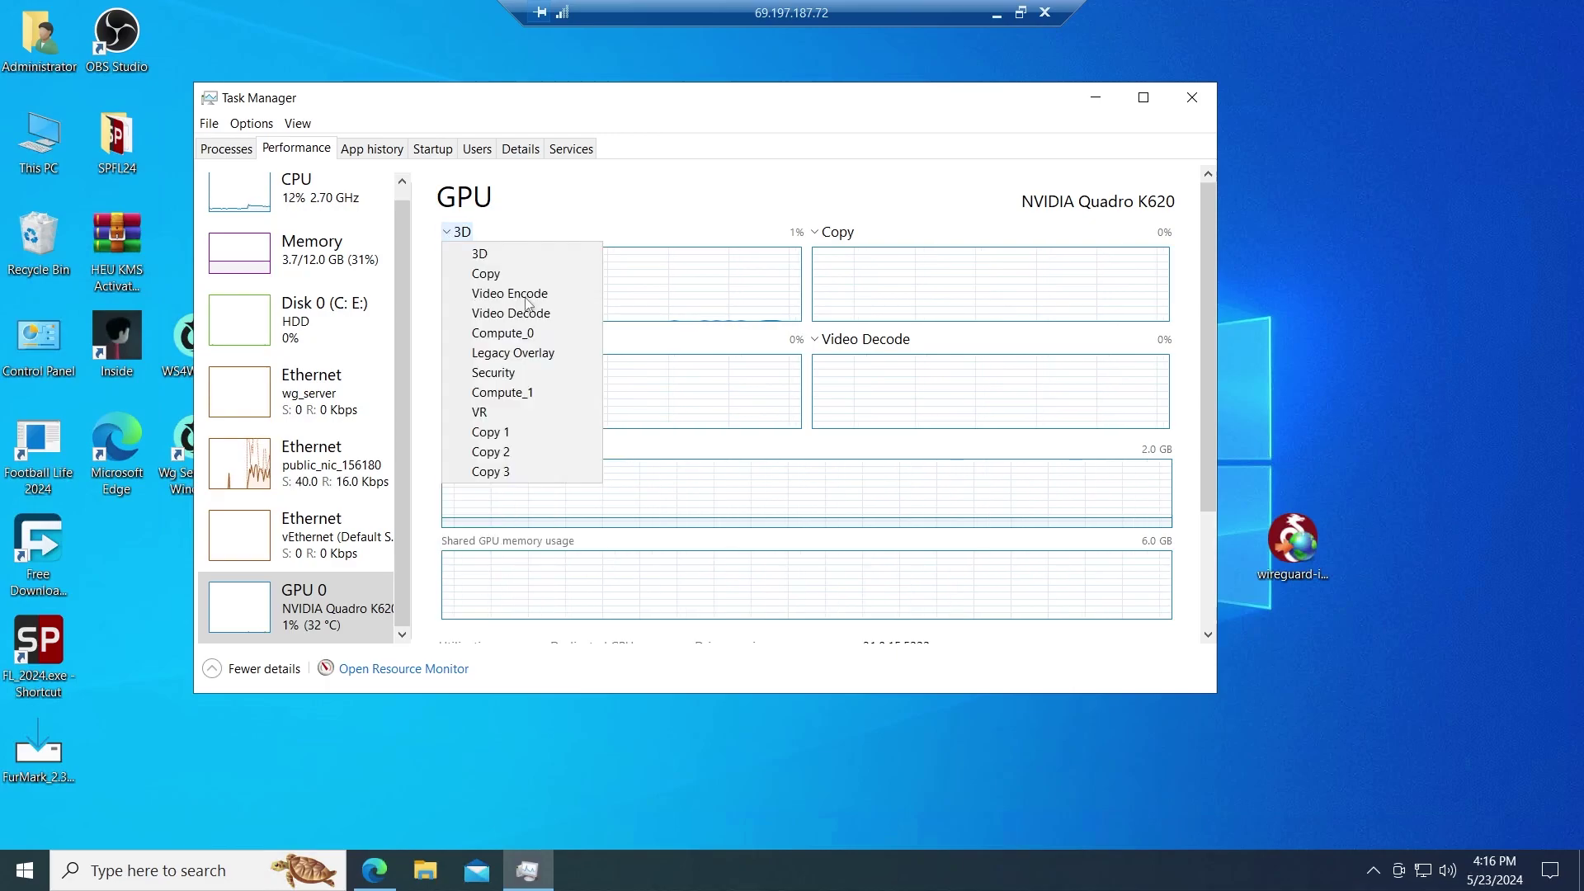
pyautogui.click(1020, 13)
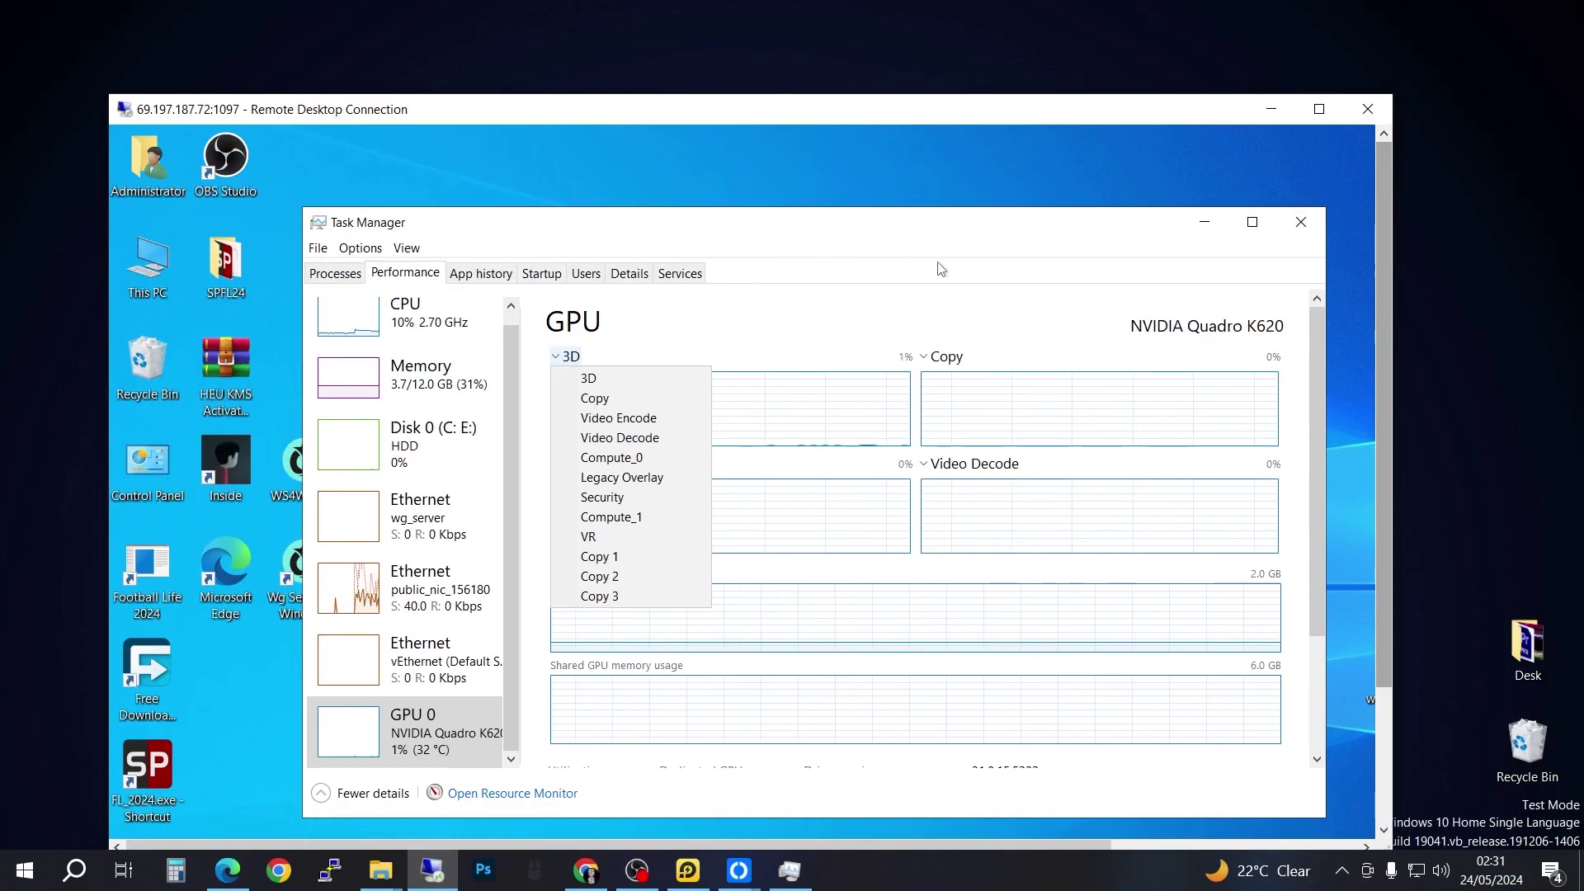
pyautogui.click(1318, 109)
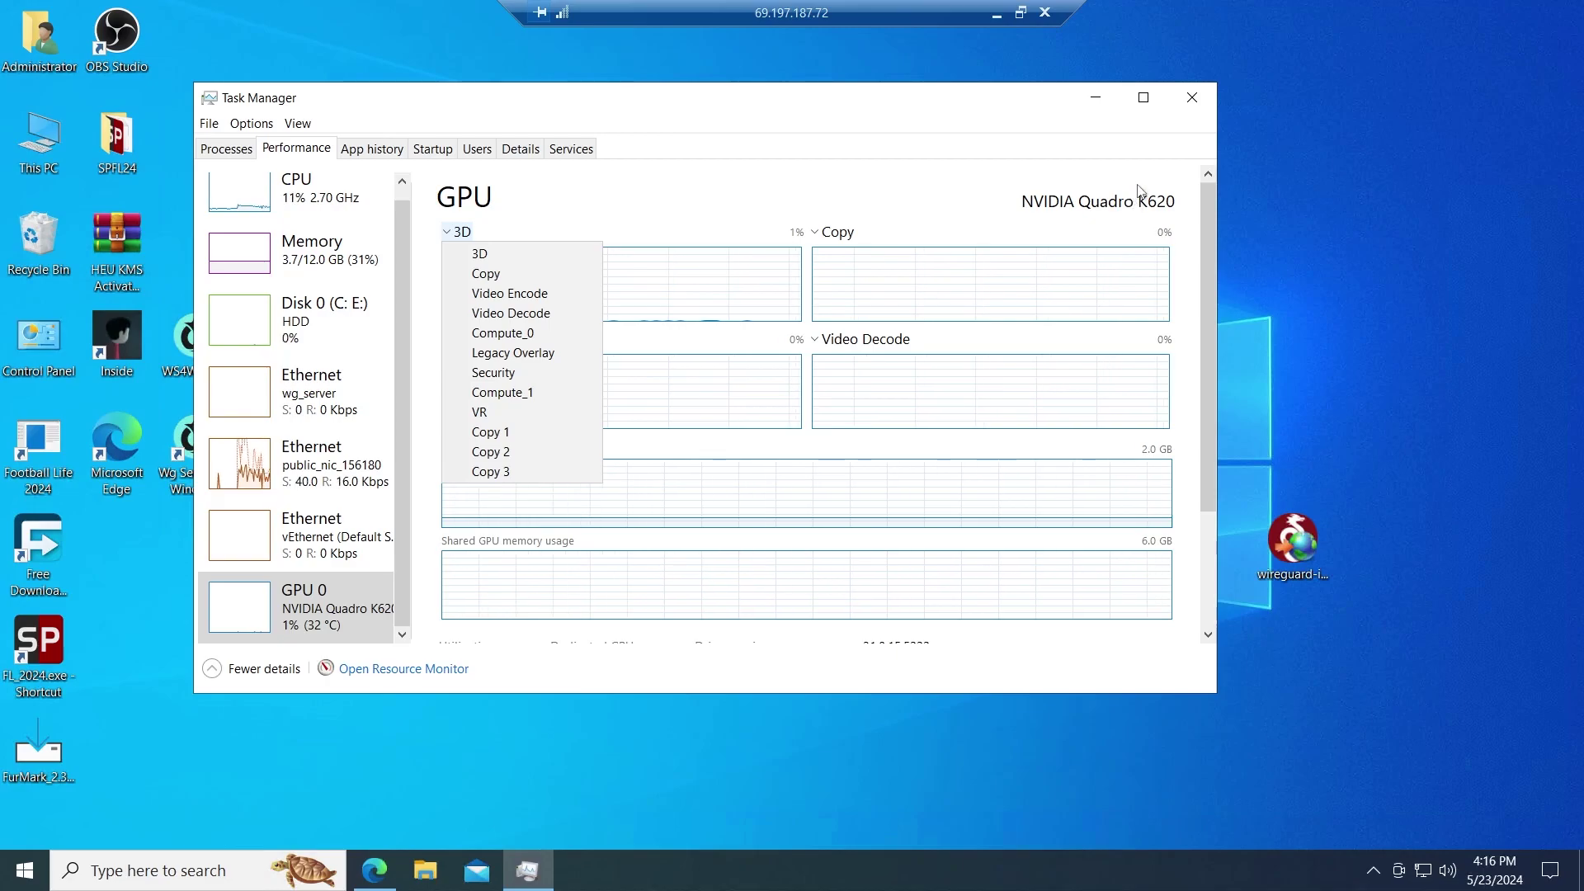
pyautogui.click(1020, 12)
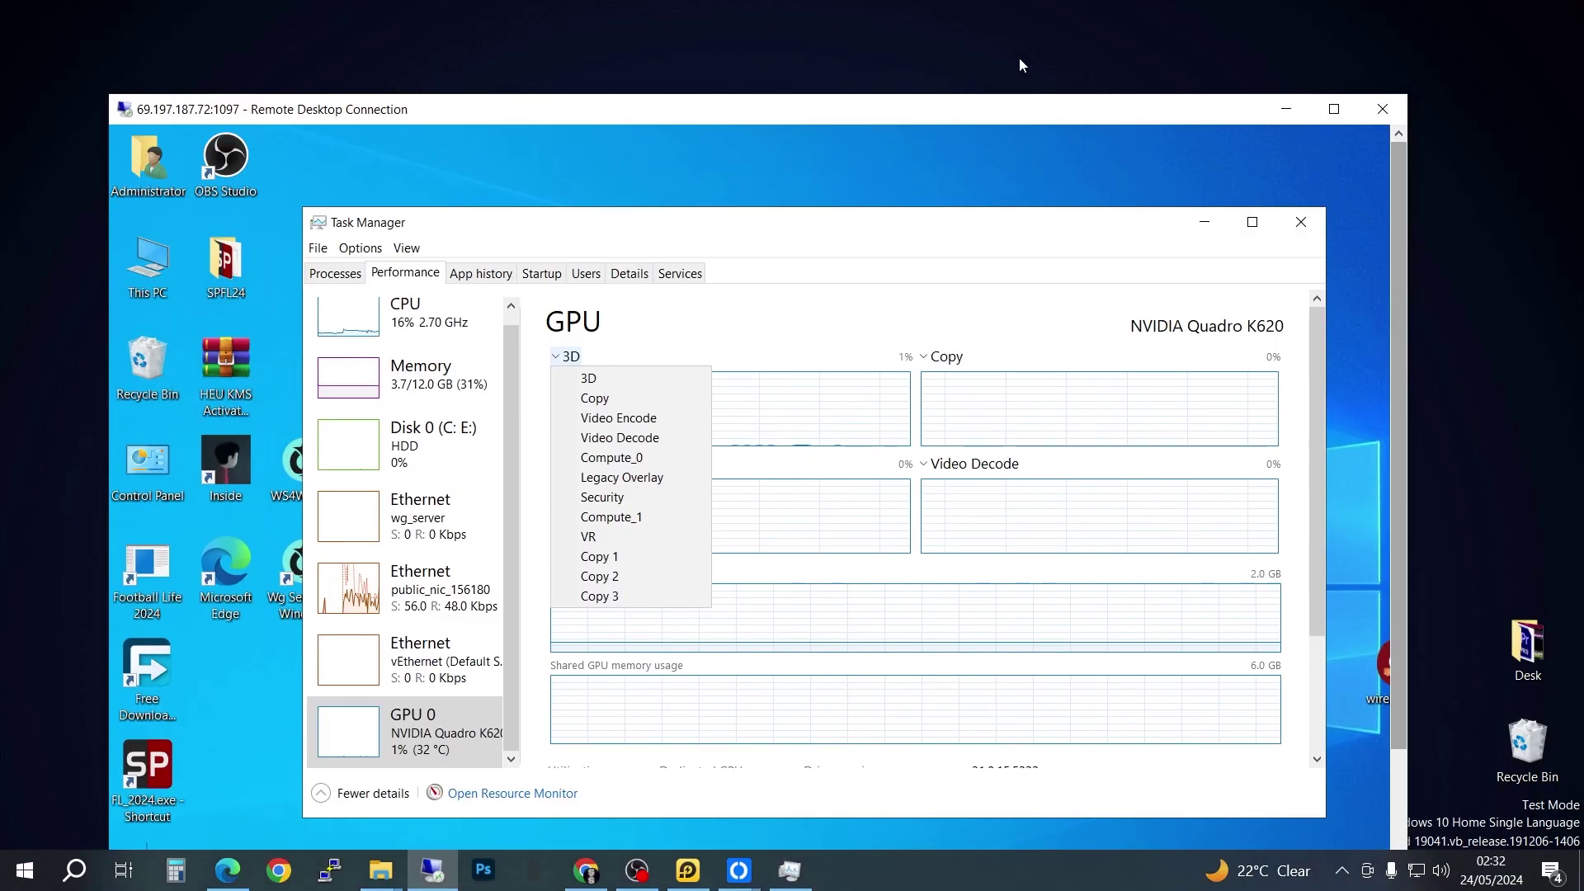
# - Minimize the Remote Desktop window to show the local Intel UHD Graphics 630 GPU 0 page
pyautogui.click(1289, 112)
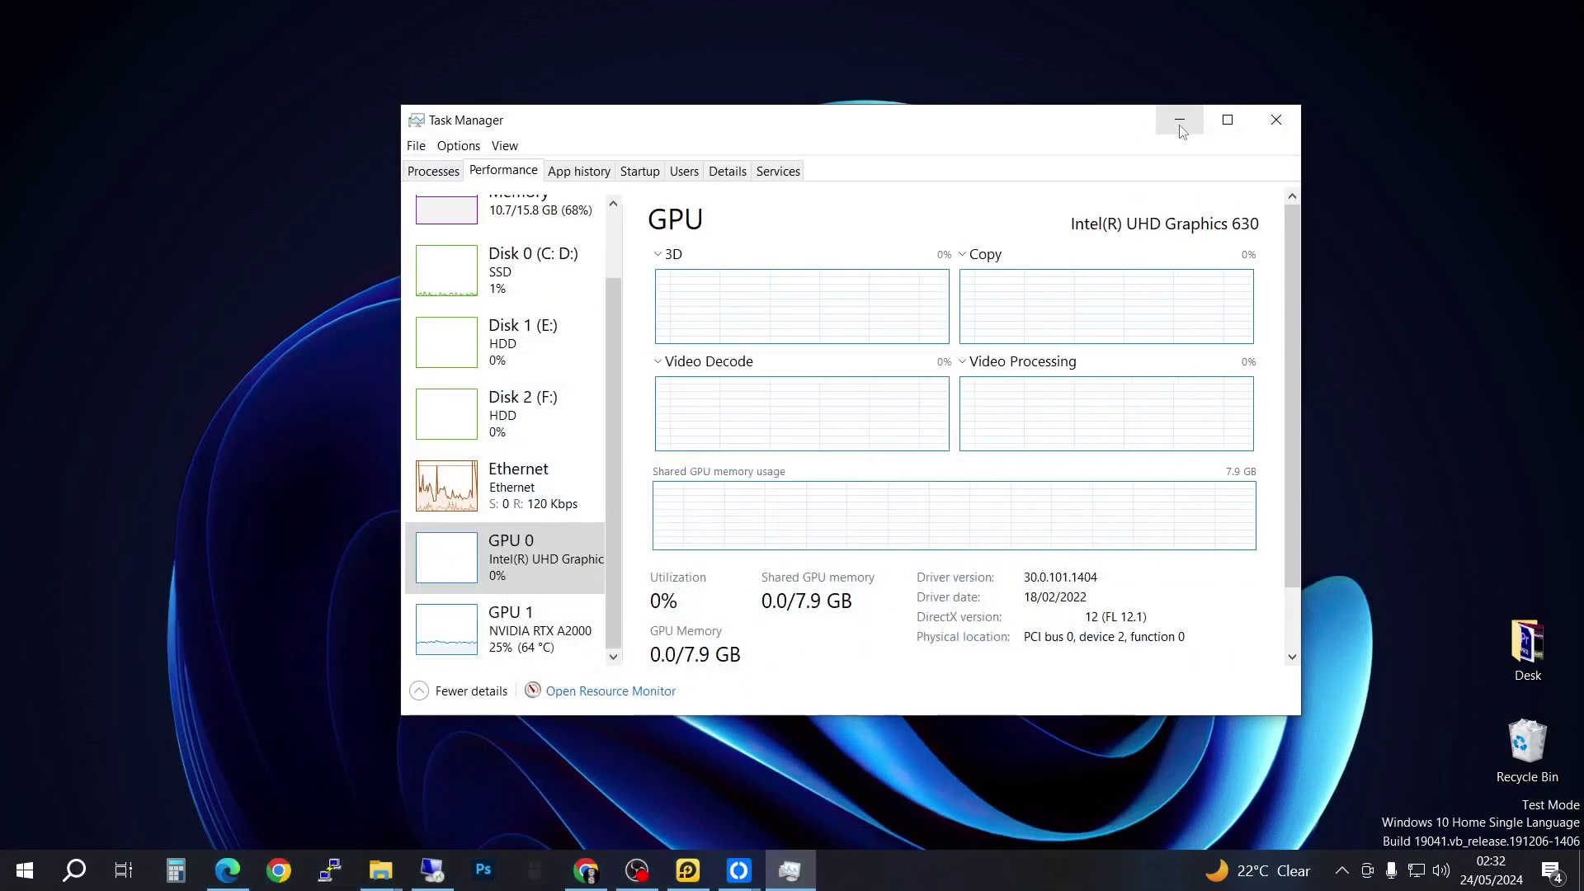